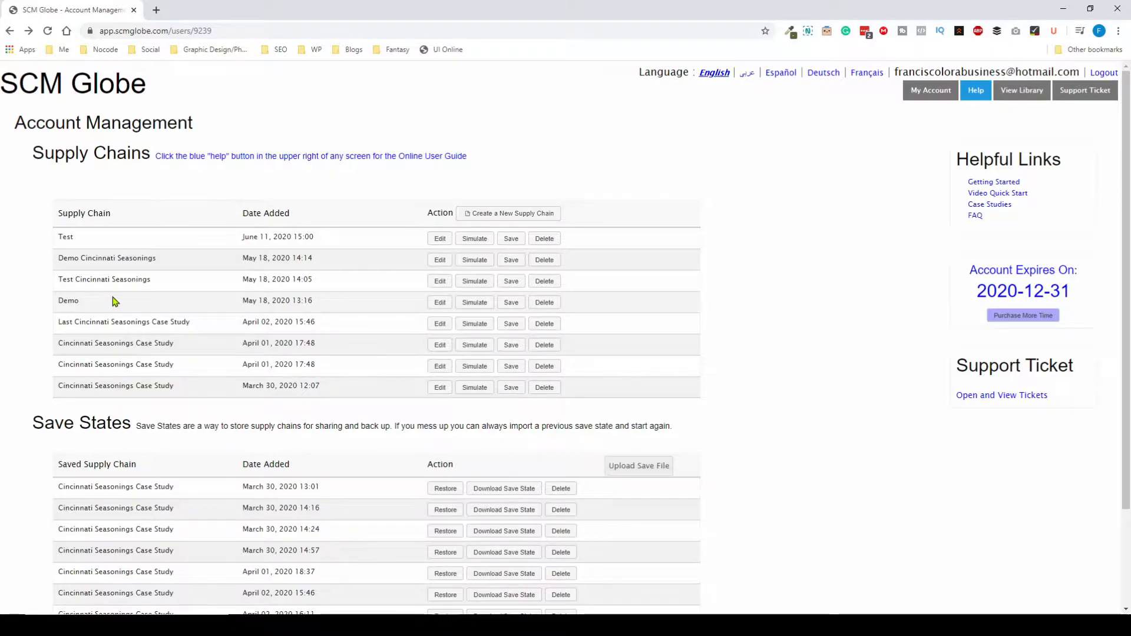
Step: Name the new supply chain 'Demo Test' and create it
{"action": "left_click", "coordinate": [500, 216]}
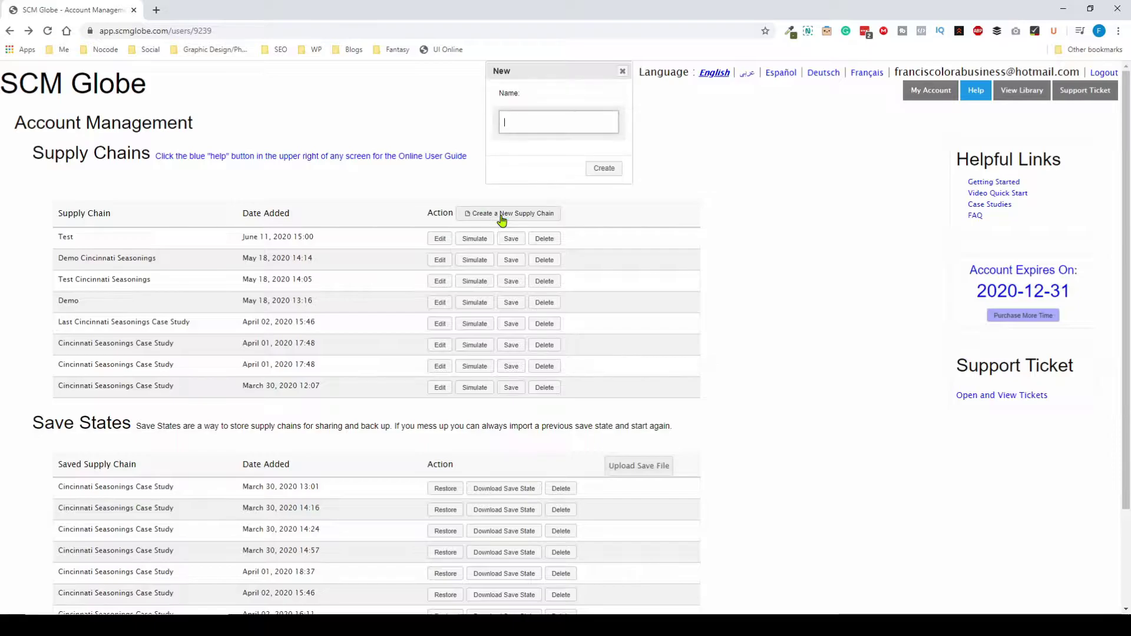
{"action": "type", "text": "Demo Test"}
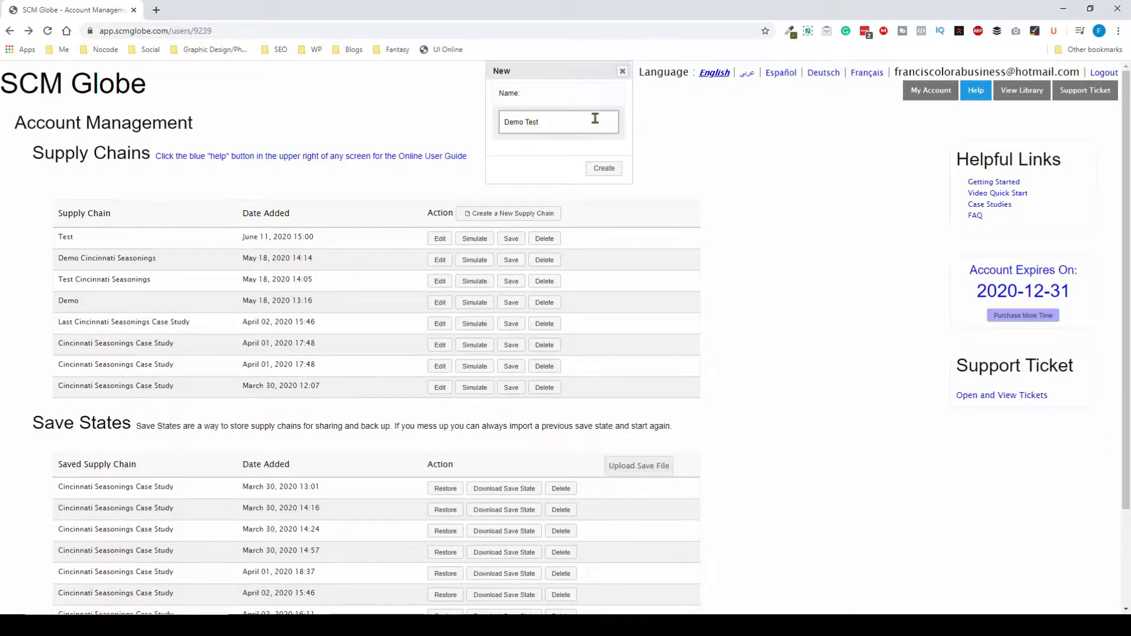
{"action": "triple_click", "coordinate": [576, 119]}
{"action": "left_click", "coordinate": [574, 120]}
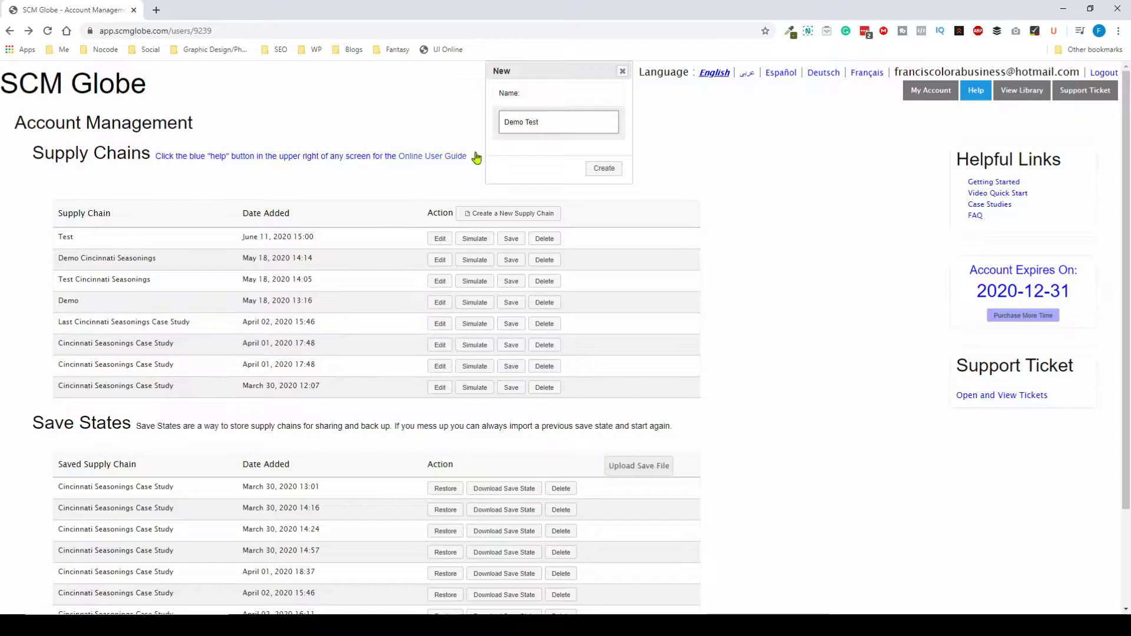
{"action": "left_click", "coordinate": [606, 170]}
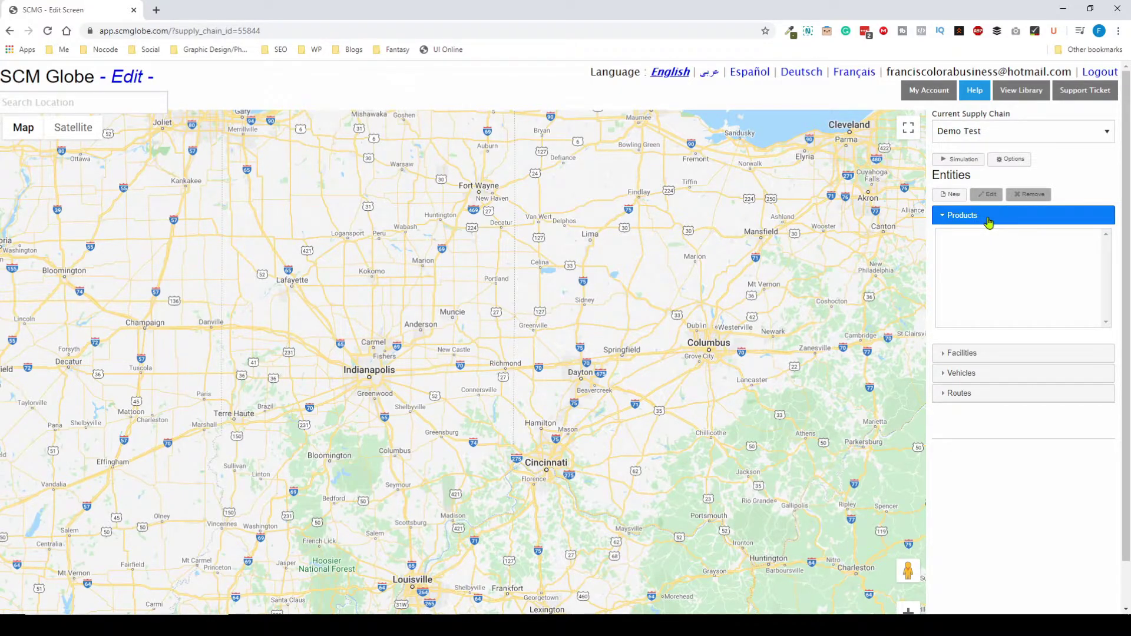
Step: Start a new product and name it 'Candy'
{"action": "left_click", "coordinate": [954, 200]}
{"action": "left_click_drag", "start_coordinate": [82, 279], "coordinate": [379, 236]}
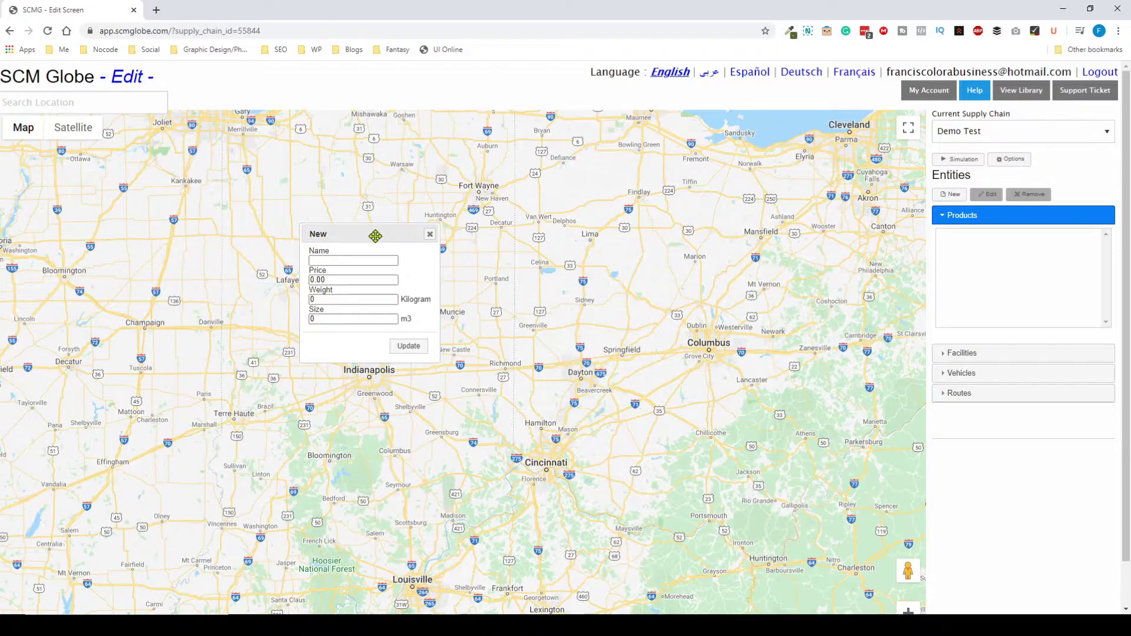
{"action": "left_click", "coordinate": [345, 261]}
{"action": "left_click", "coordinate": [346, 260]}
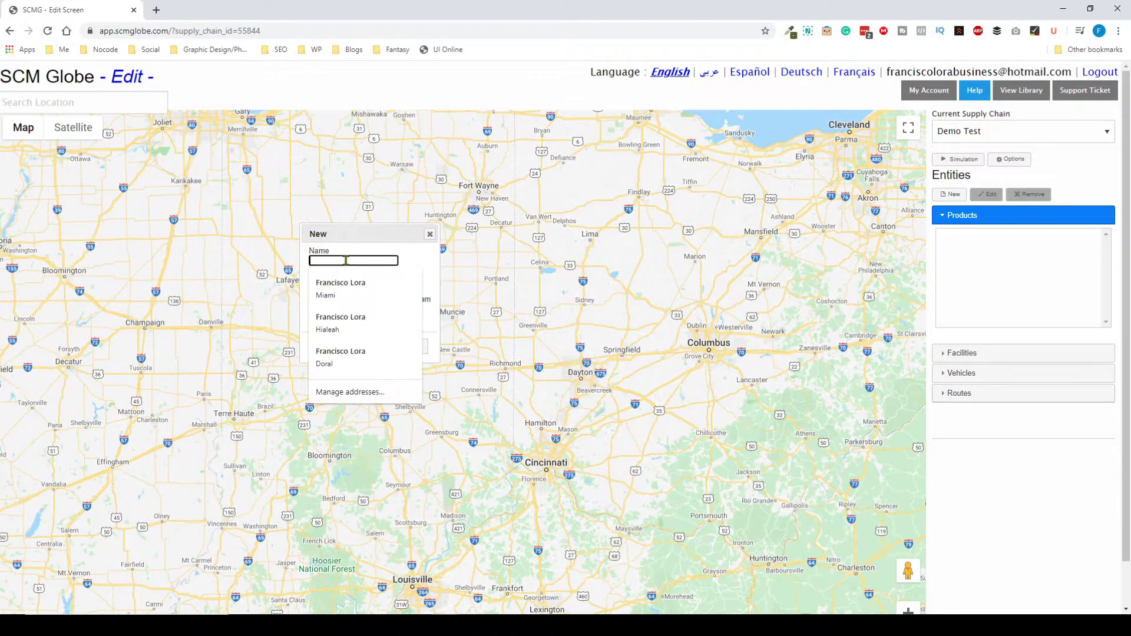
{"action": "type", "text": "Candy"}
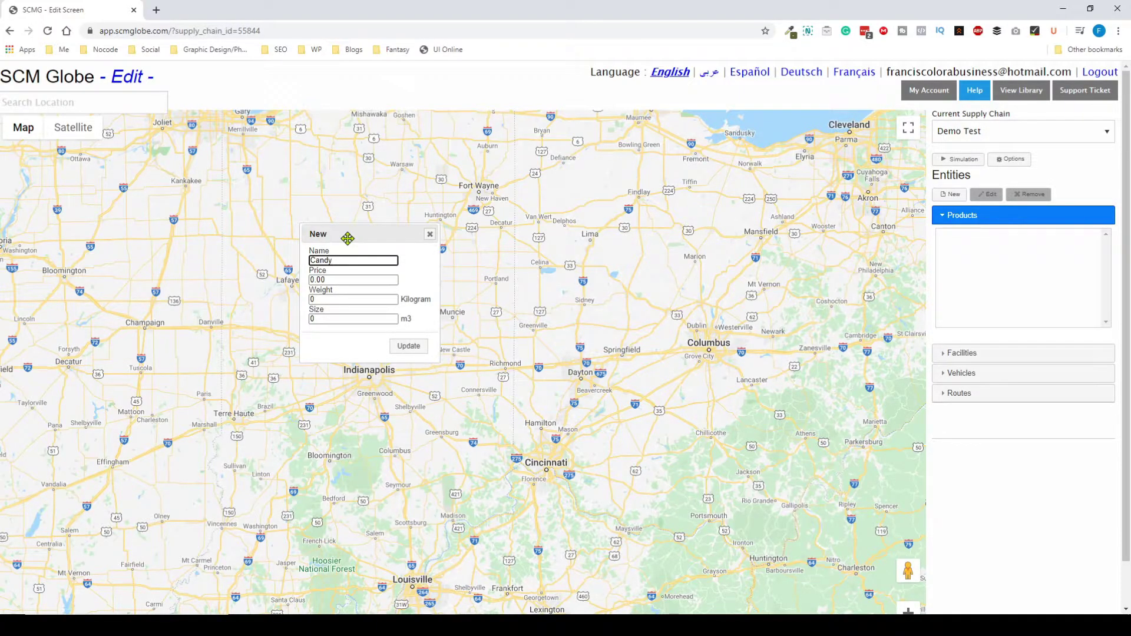
{"action": "left_click", "coordinate": [347, 238]}
{"action": "left_click_drag", "start_coordinate": [347, 238], "coordinate": [371, 233]}
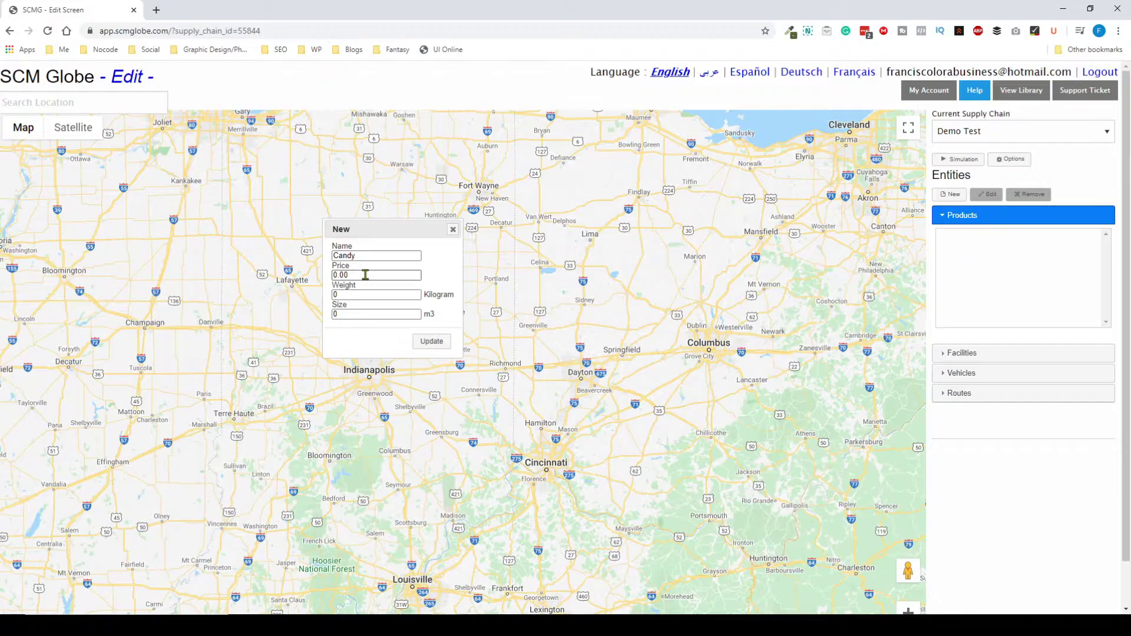
Step: Give Candy price 10, weight 10 kg and size 0.4 m3, save it, and review its details
{"action": "left_click", "coordinate": [334, 275]}
{"action": "type", "text": "1"}
{"action": "left_click", "coordinate": [359, 293]}
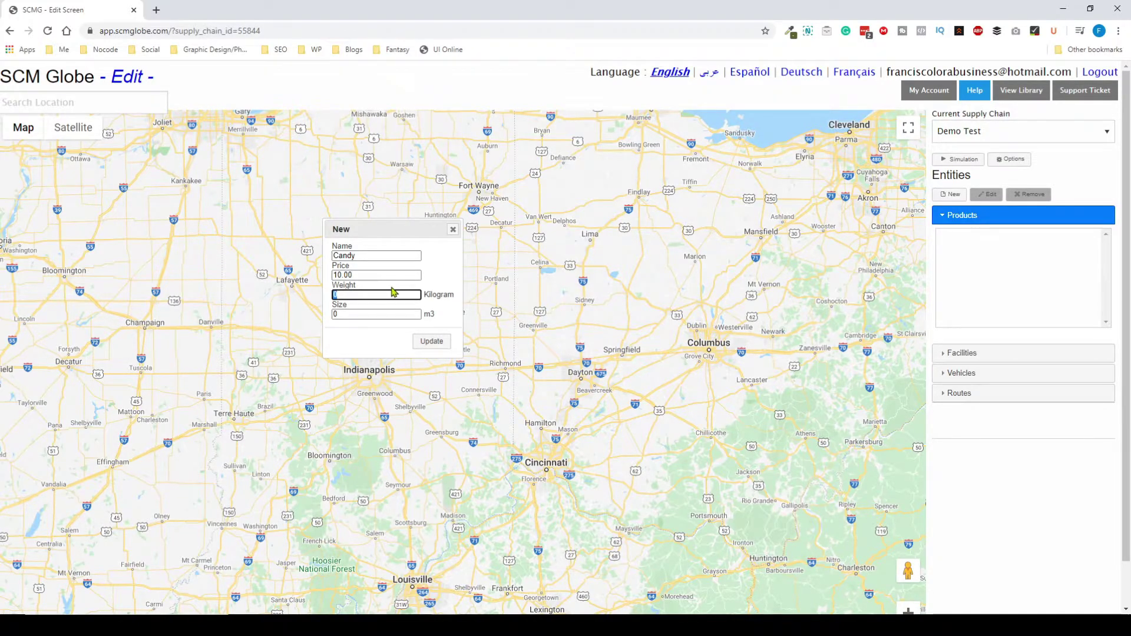
{"action": "type", "text": "10"}
{"action": "left_click", "coordinate": [381, 315]}
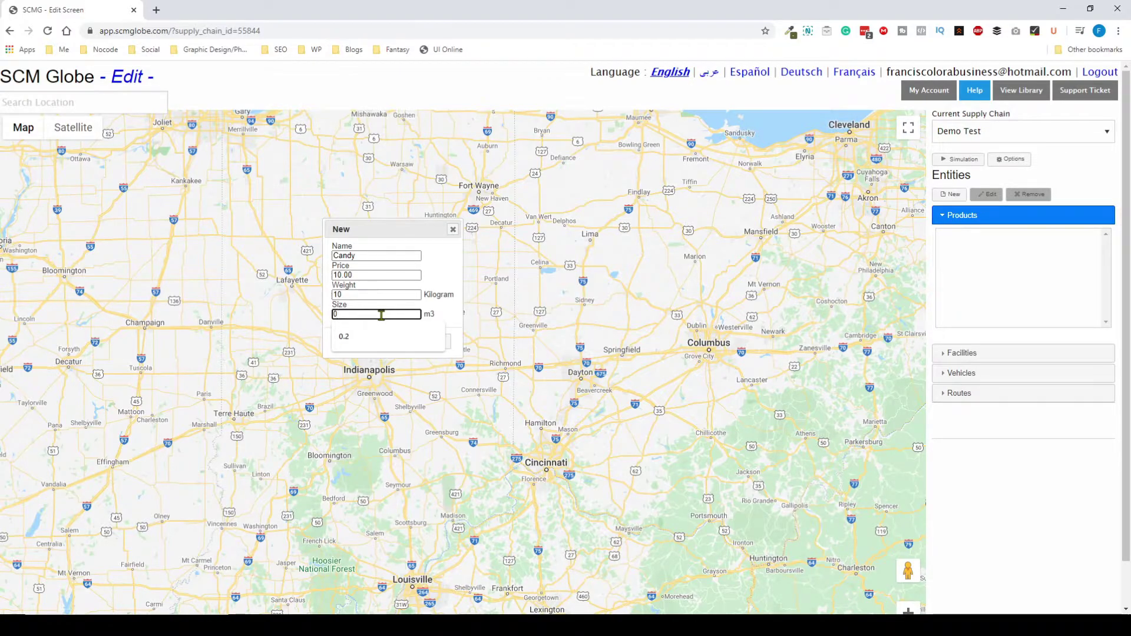
{"action": "type", "text": ".4"}
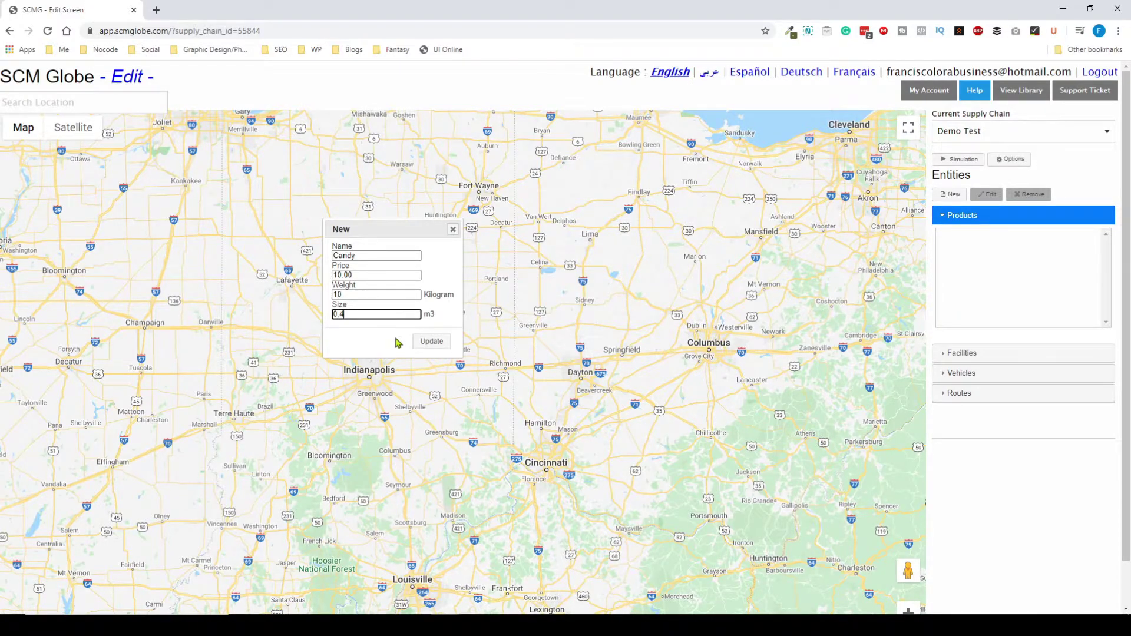
{"action": "left_click", "coordinate": [427, 343]}
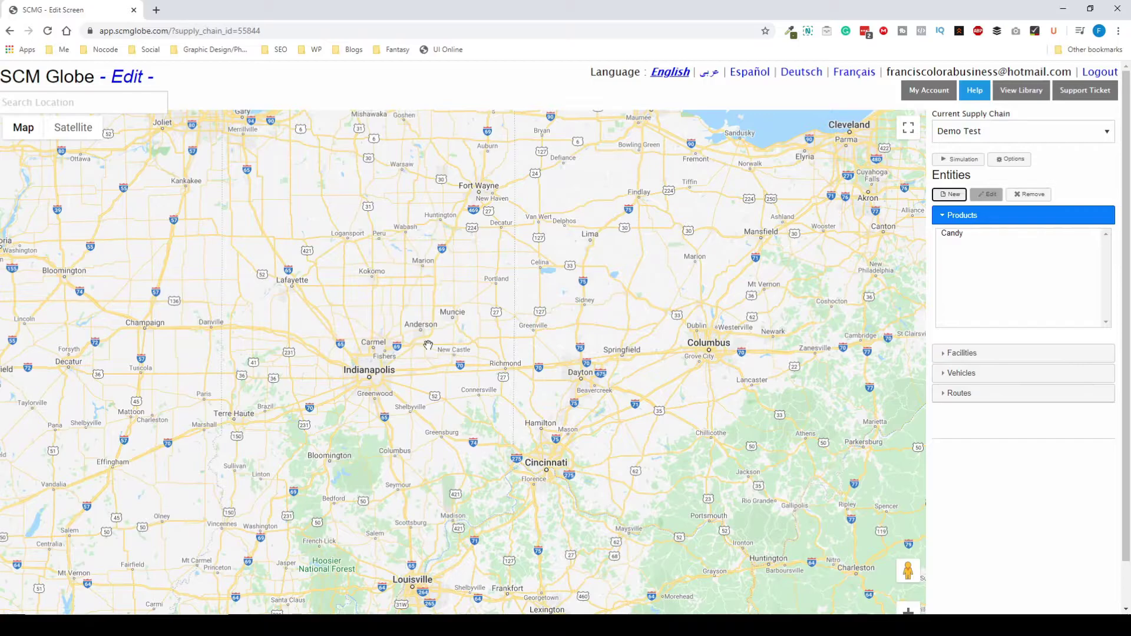
{"action": "double_click", "coordinate": [970, 236]}
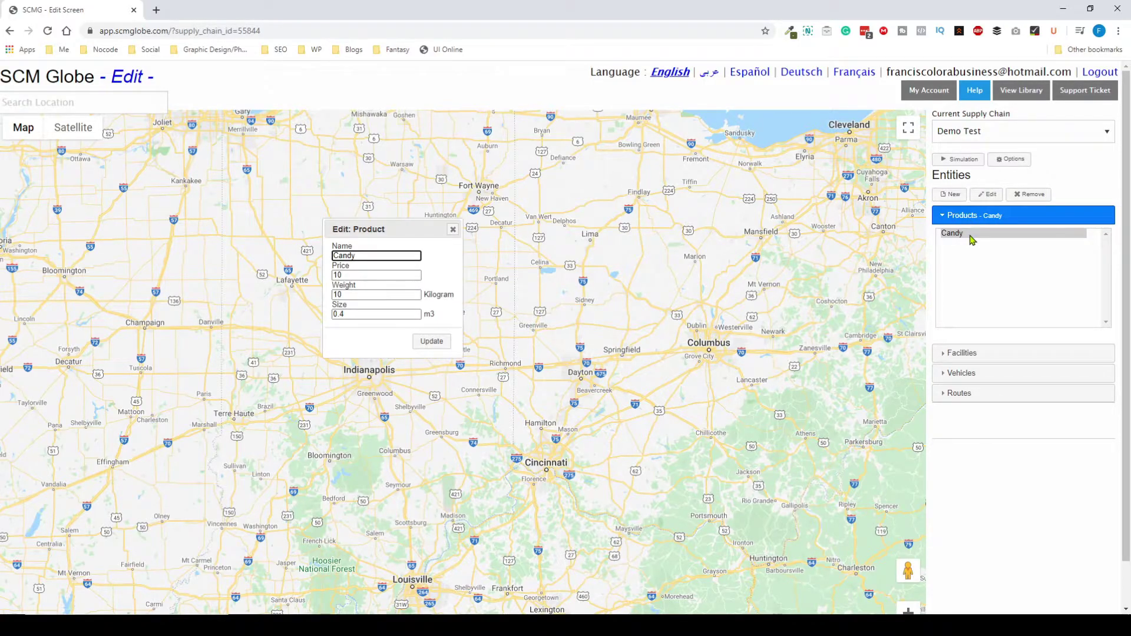
{"action": "left_click", "coordinate": [453, 233]}
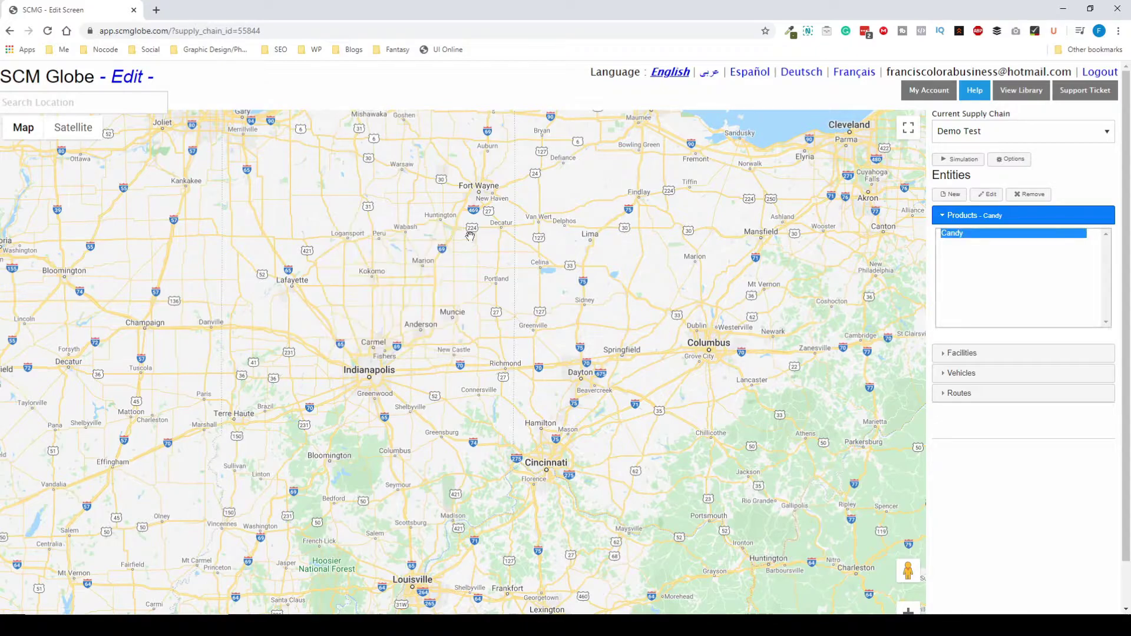
Step: Start a new facility under Facilities and name it 'Candy Factory'
{"action": "left_click", "coordinate": [995, 355]}
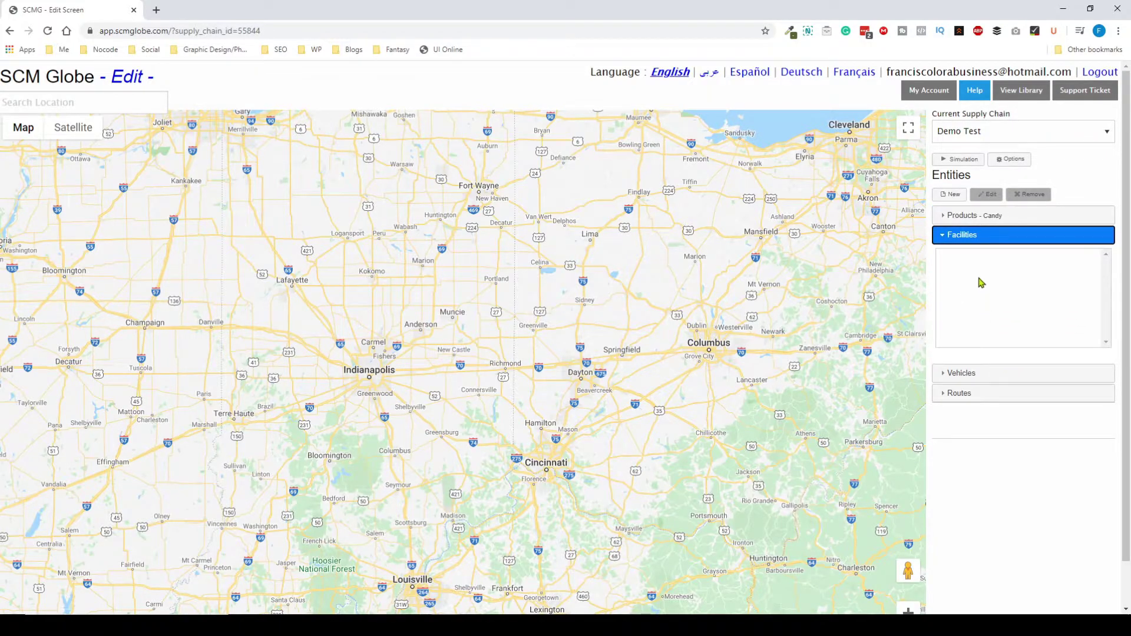
{"action": "left_click", "coordinate": [951, 195]}
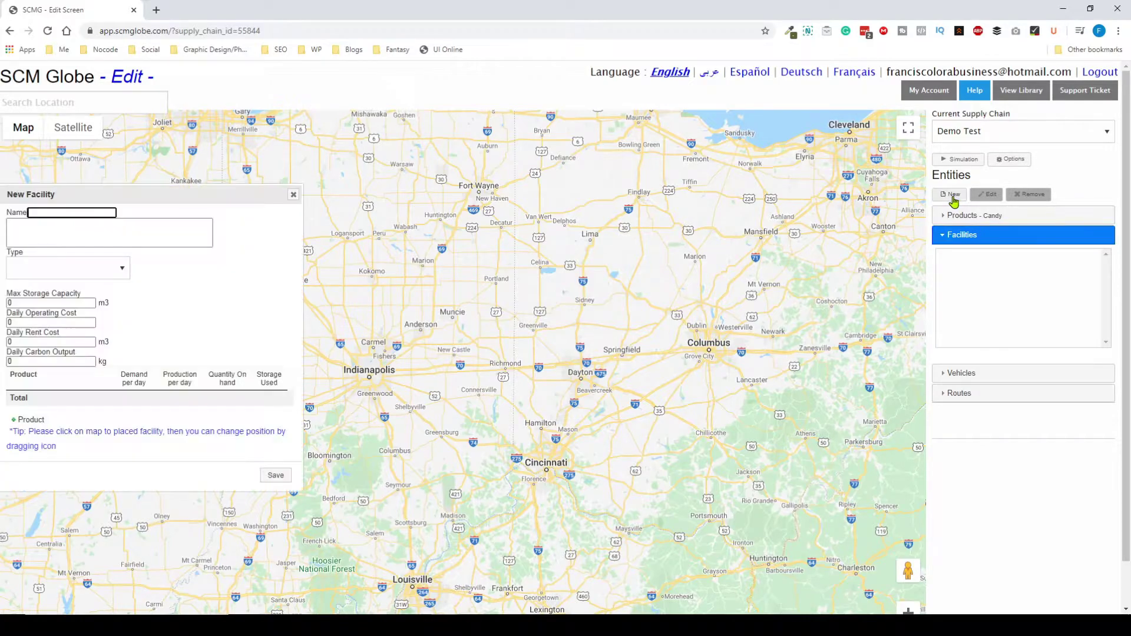
{"action": "left_click_drag", "start_coordinate": [169, 202], "coordinate": [432, 208]}
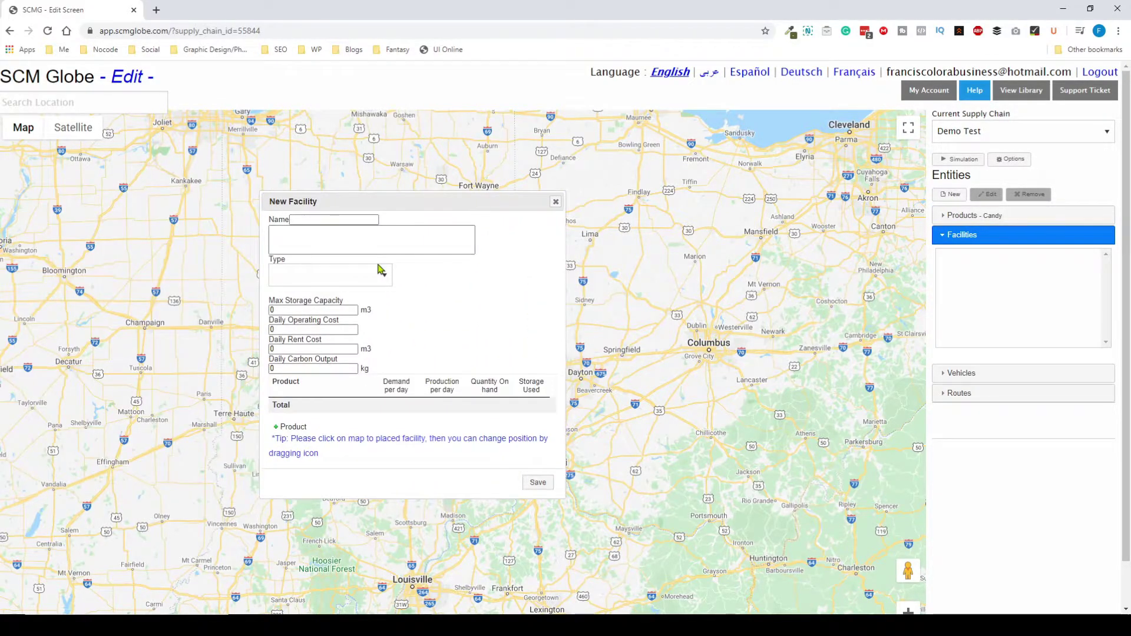
{"action": "left_click", "coordinate": [323, 221]}
{"action": "left_click", "coordinate": [324, 220]}
{"action": "type", "text": "Candy Store"}
{"action": "double_click", "coordinate": [325, 219]}
{"action": "type", "text": "Factory"}
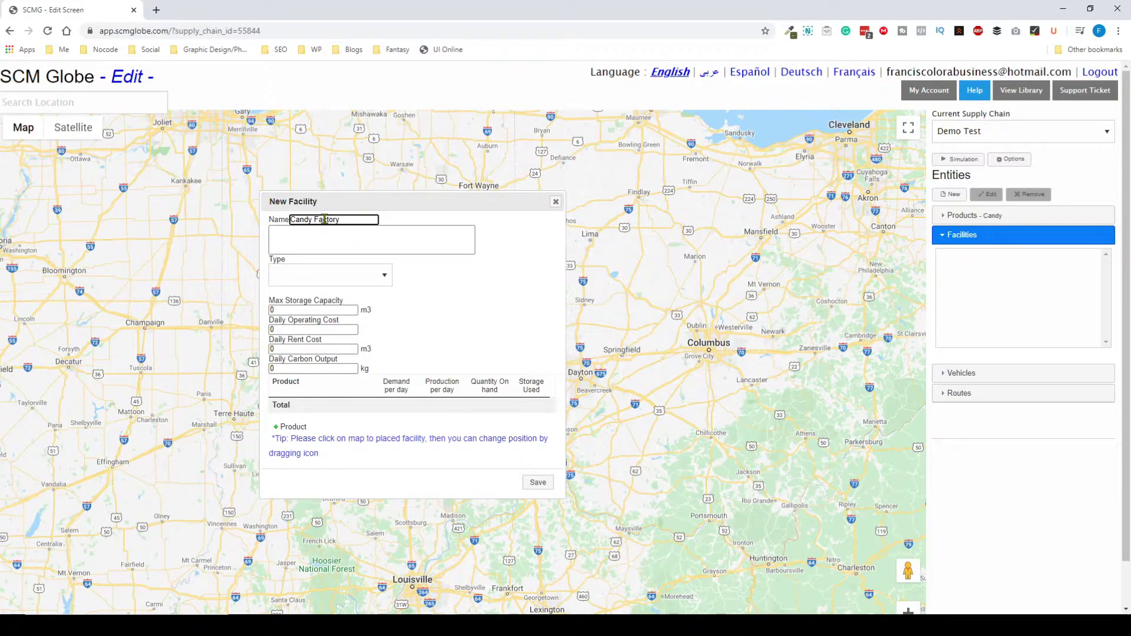
Step: Set Candy Factory's type to factory
{"action": "left_click", "coordinate": [328, 275]}
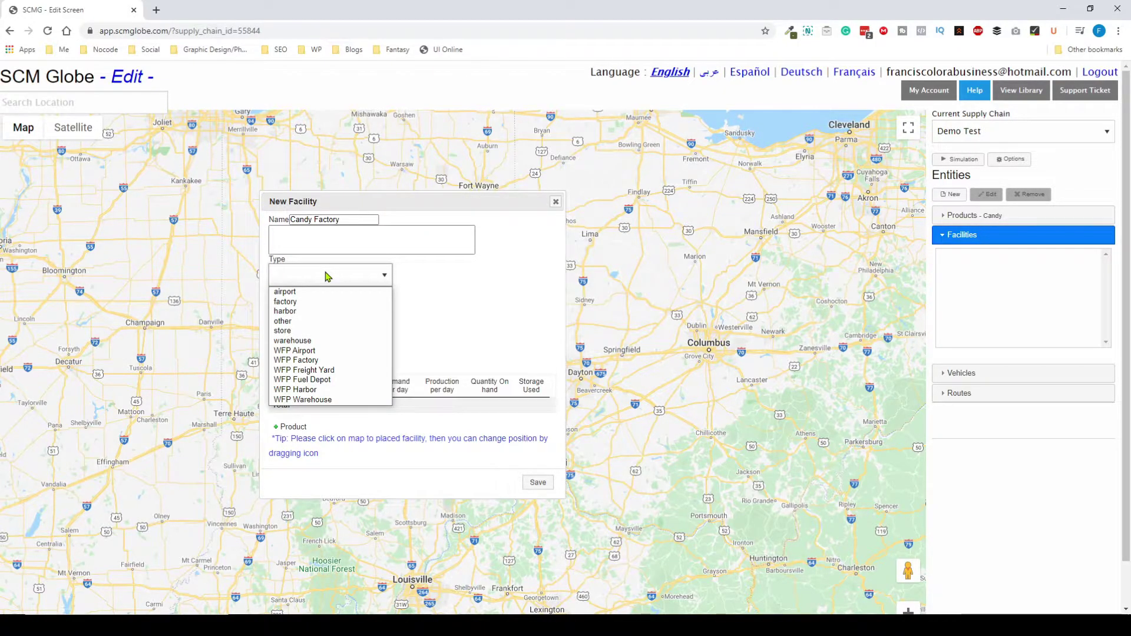
{"action": "left_click", "coordinate": [317, 303]}
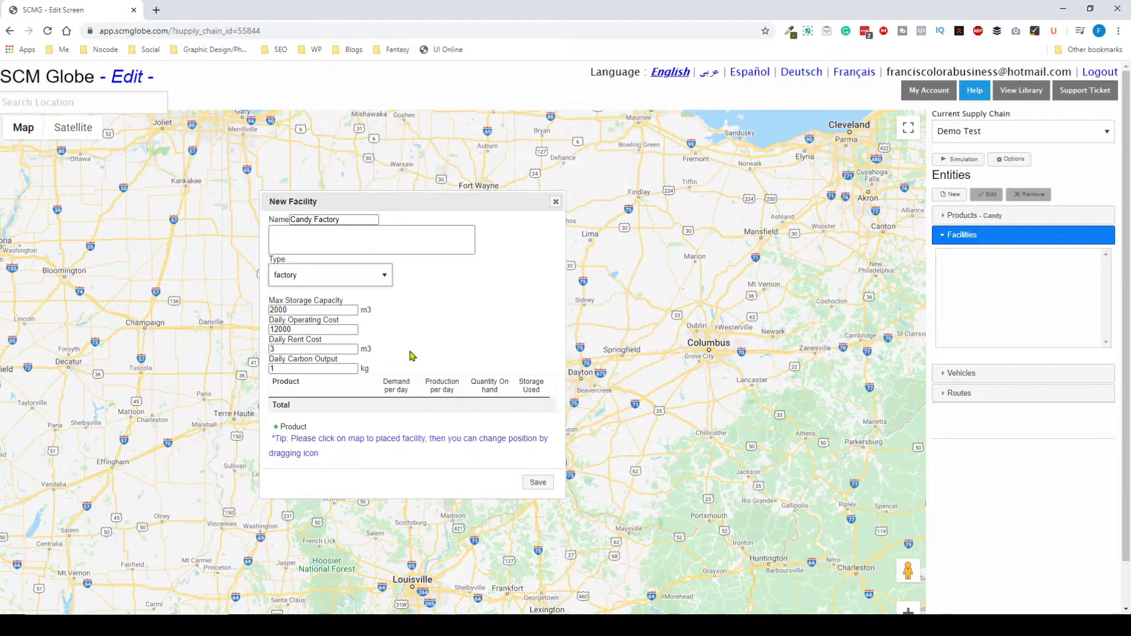
{"action": "left_click", "coordinate": [320, 248]}
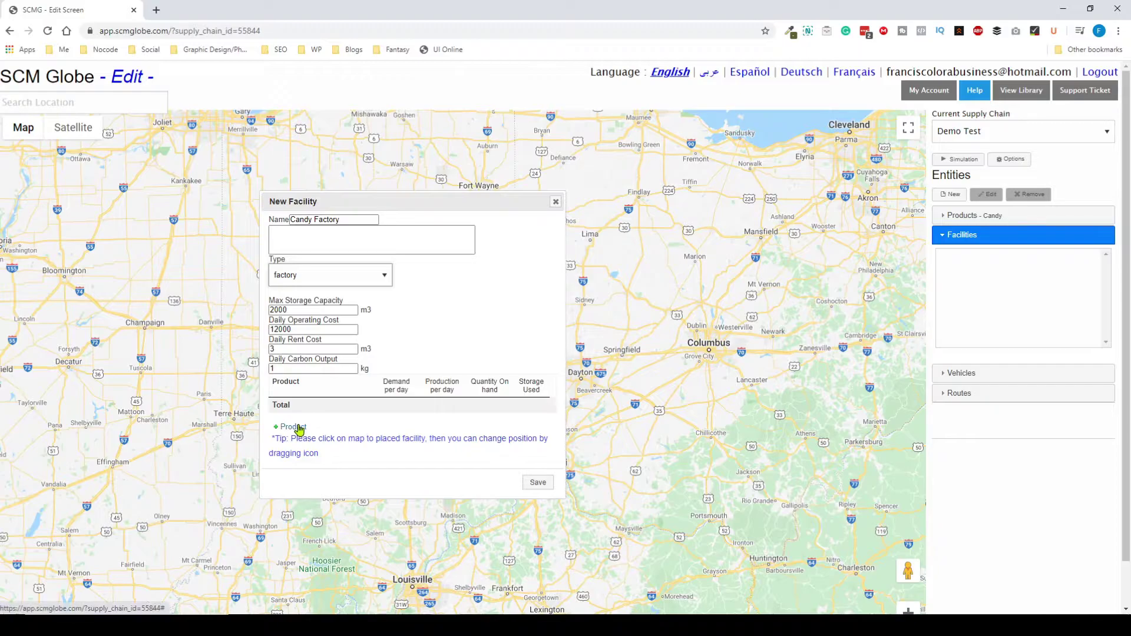
Step: Assign Candy to the factory at 100 per day with 500 on hand, then attempt saving
{"action": "left_click", "coordinate": [298, 427]}
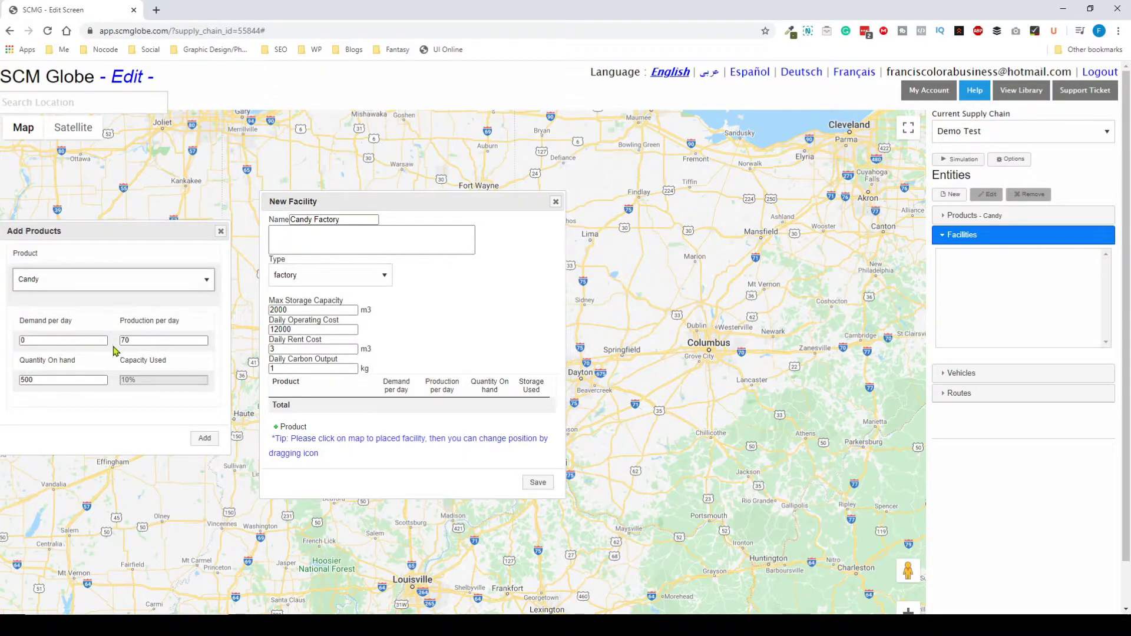
{"action": "left_click", "coordinate": [43, 379]}
{"action": "left_click_drag", "start_coordinate": [124, 339], "coordinate": [188, 340]}
{"action": "type", "text": "100"}
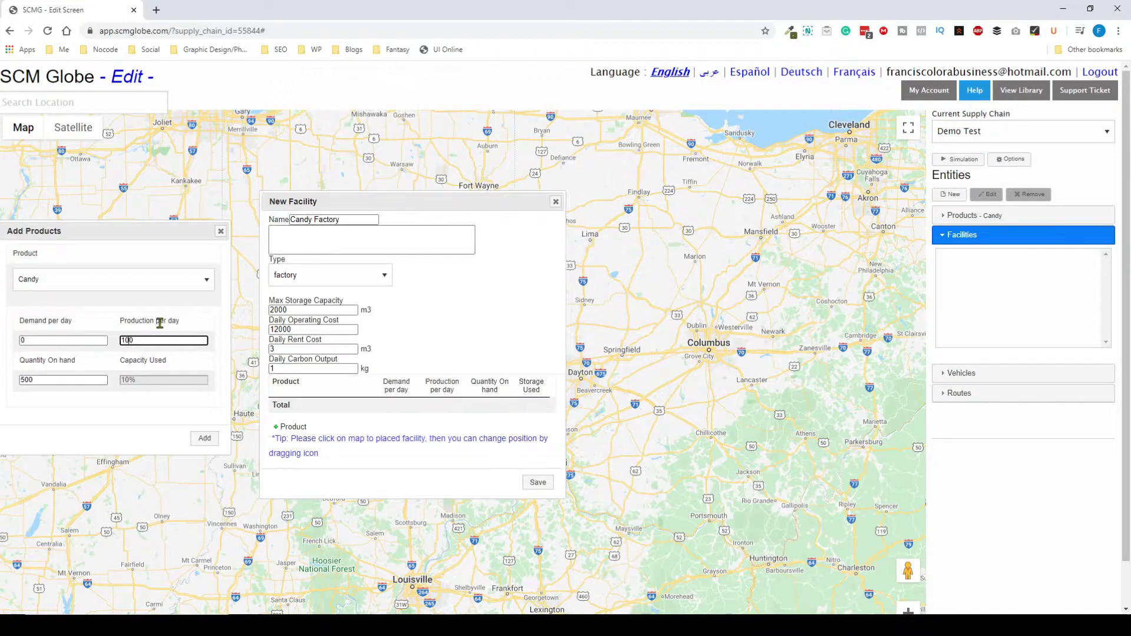
{"action": "left_click", "coordinate": [205, 439]}
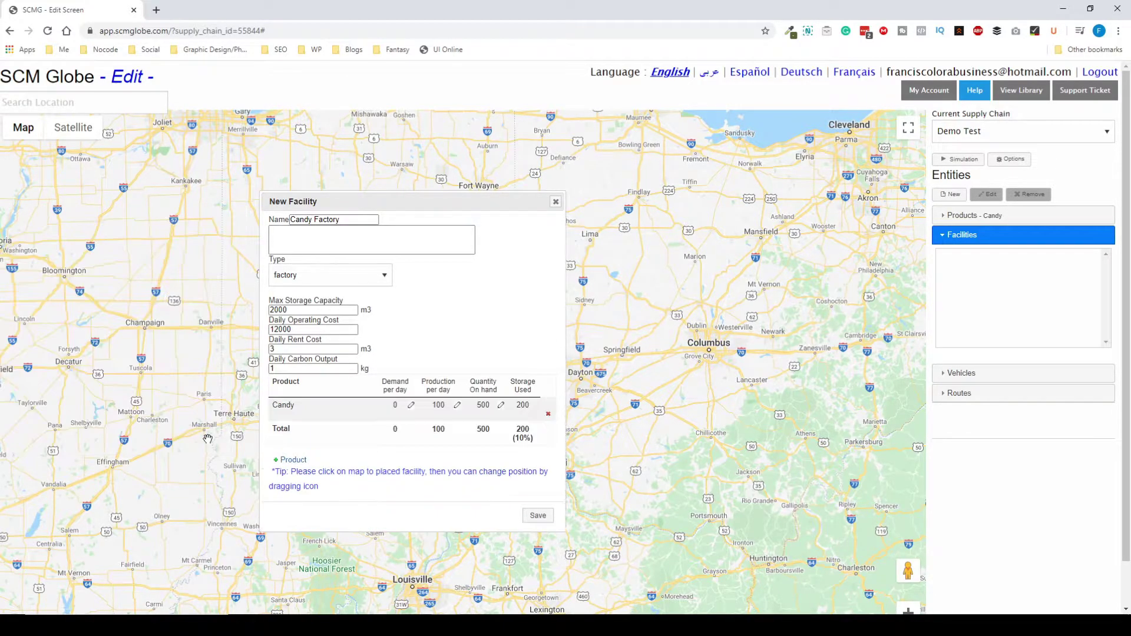
{"action": "left_click", "coordinate": [538, 516]}
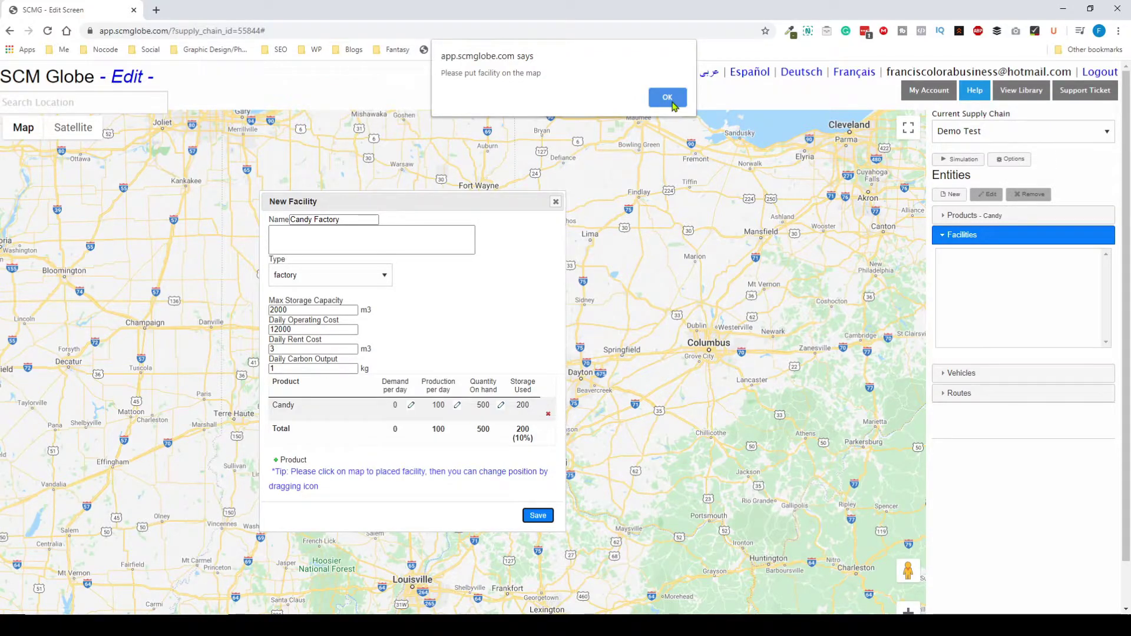
Step: Dismiss the placement warning and place Candy Factory on the road map at Columbus
{"action": "left_click", "coordinate": [672, 104]}
{"action": "left_click_drag", "start_coordinate": [477, 204], "coordinate": [328, 194]}
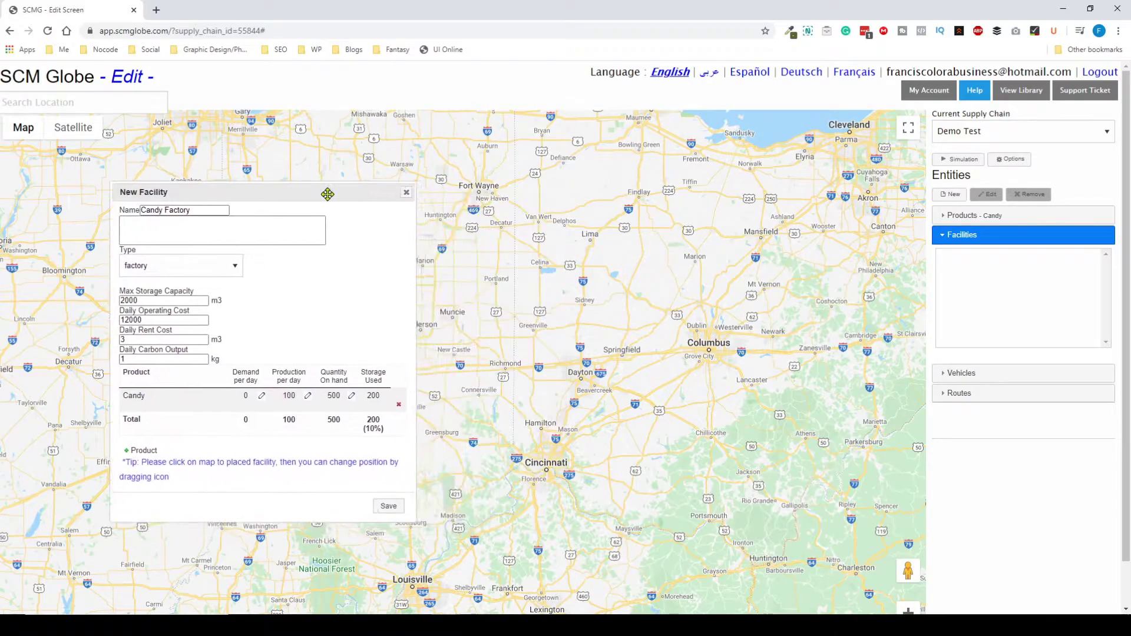
{"action": "left_click", "coordinate": [713, 349]}
{"action": "left_click", "coordinate": [75, 137]}
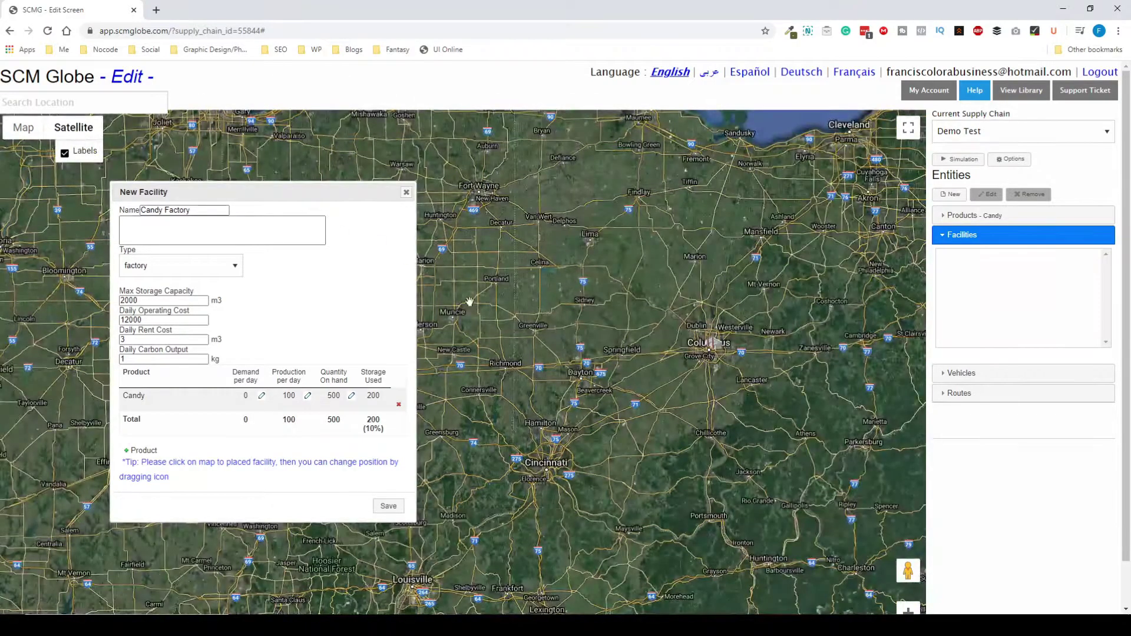
{"action": "left_click", "coordinate": [20, 126]}
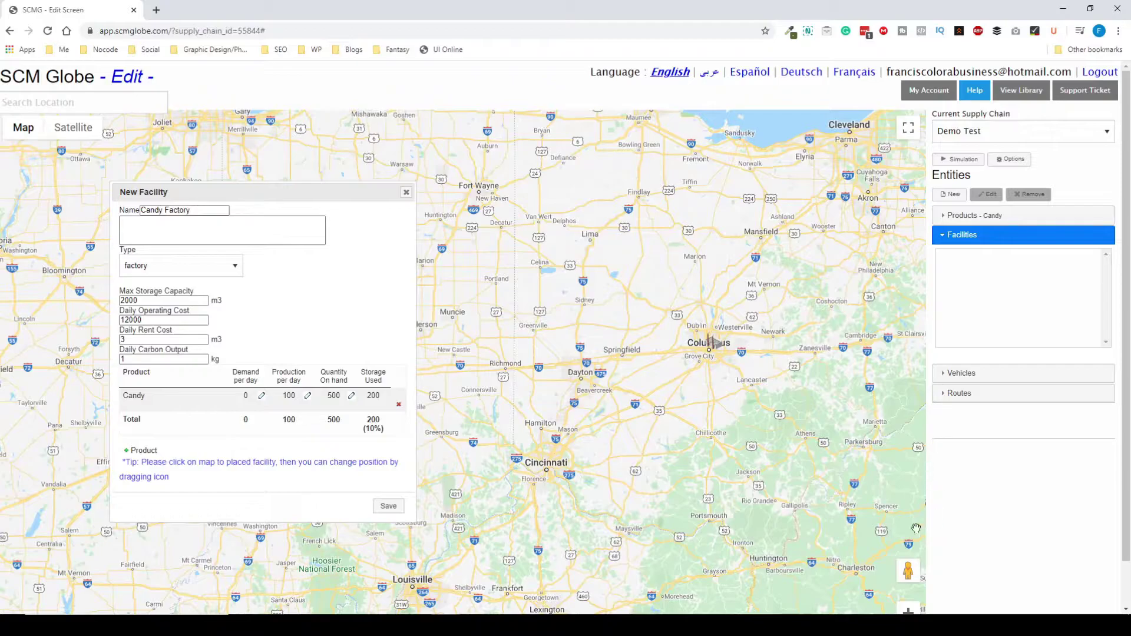
Step: Zoom the map in to street level around Bryden Rd in east Columbus
{"action": "scroll", "coordinate": [760, 349], "scroll_direction": "down", "scroll_amount": 2}
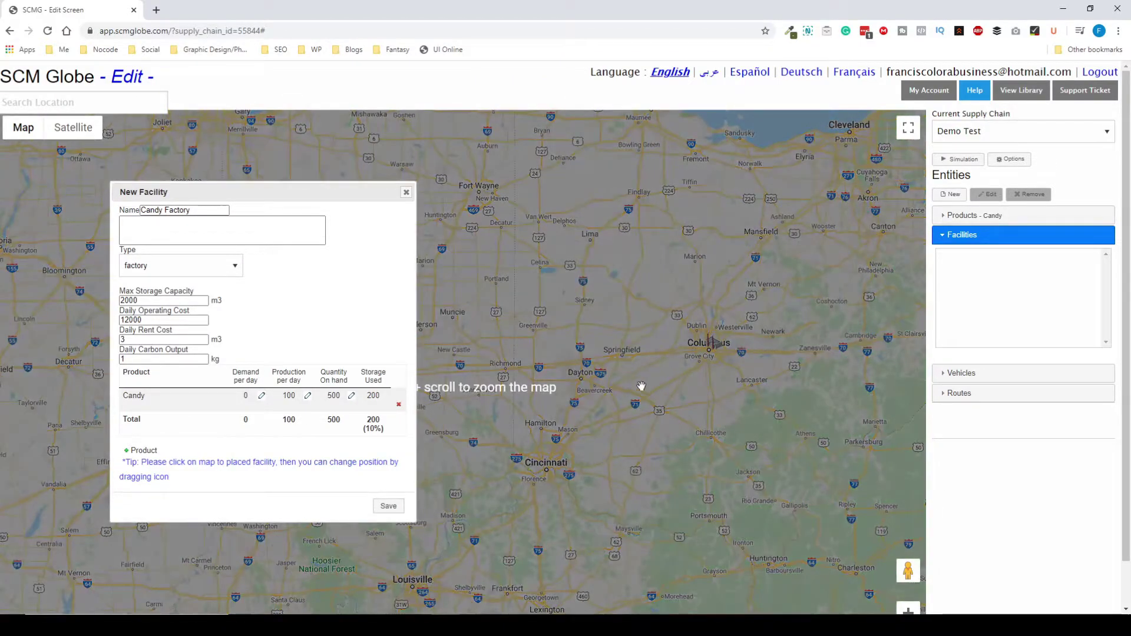
{"action": "scroll", "coordinate": [797, 399], "scroll_direction": "down", "scroll_amount": 1}
{"action": "scroll", "coordinate": [796, 400], "scroll_direction": "down", "scroll_amount": 1}
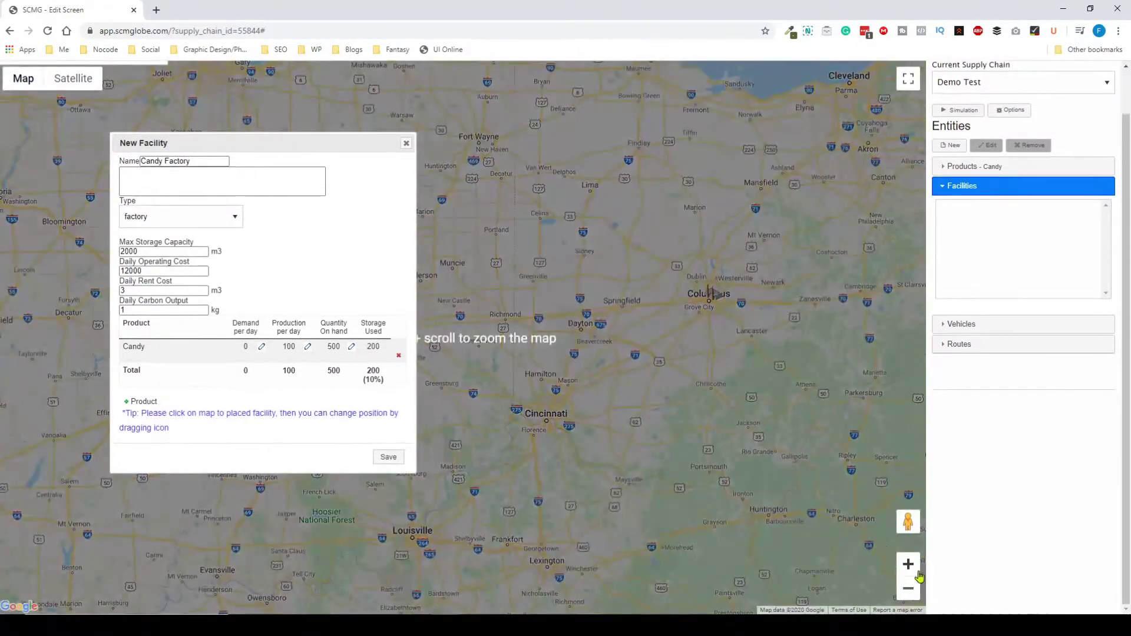
{"action": "scroll", "coordinate": [719, 364], "scroll_direction": "up", "scroll_amount": 2}
{"action": "left_click_drag", "start_coordinate": [719, 364], "coordinate": [511, 374]}
{"action": "left_click_drag", "start_coordinate": [851, 293], "coordinate": [543, 347]}
{"action": "left_click", "coordinate": [911, 568]}
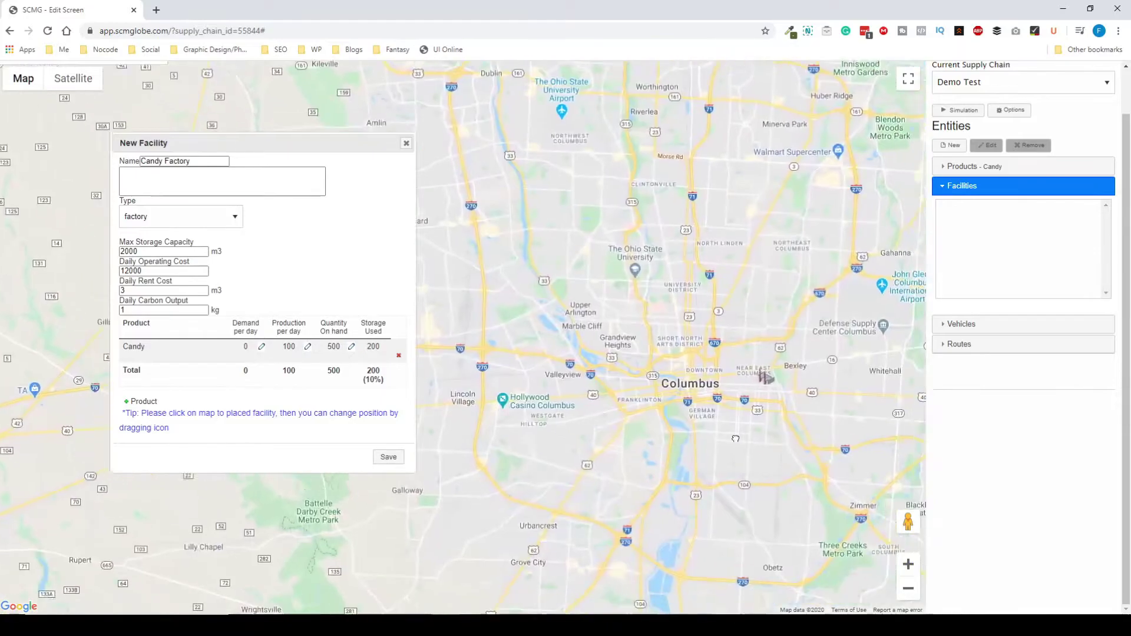
{"action": "scroll", "coordinate": [660, 347], "scroll_direction": "up", "scroll_amount": 4}
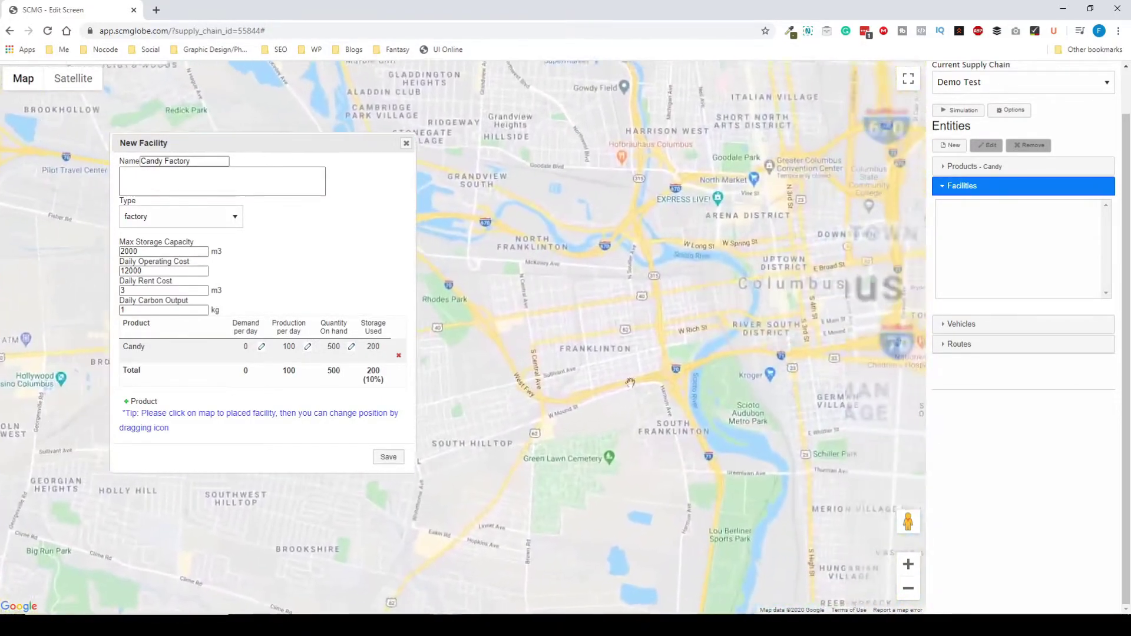
{"action": "left_click_drag", "start_coordinate": [481, 386], "coordinate": [245, 436]}
{"action": "left_click", "coordinate": [909, 566]}
{"action": "left_click", "coordinate": [910, 566]}
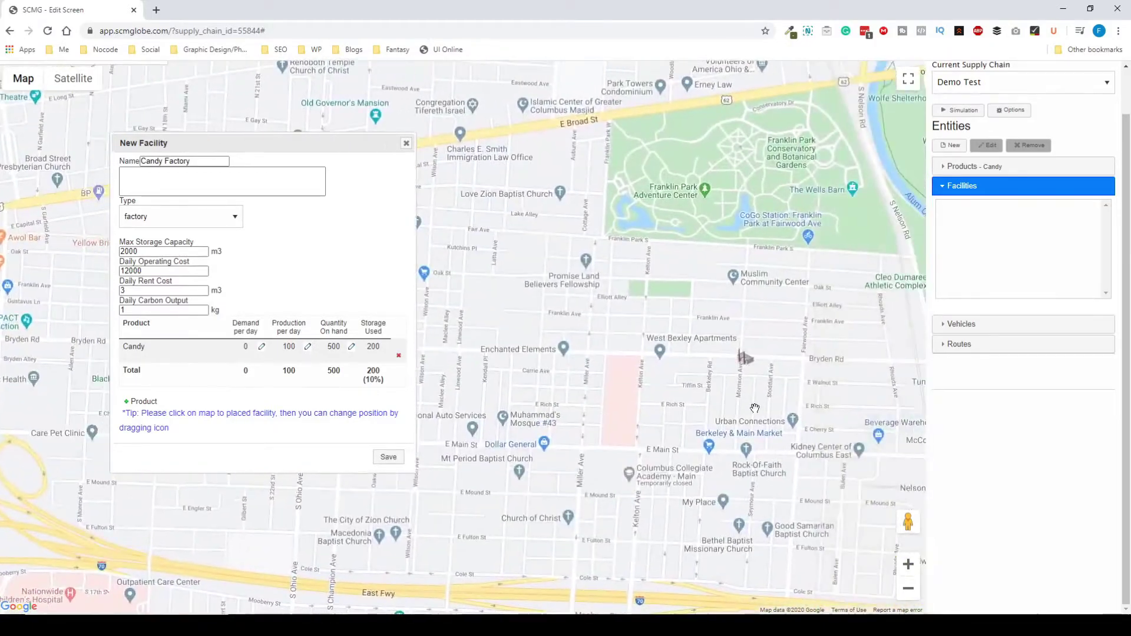
{"action": "scroll", "coordinate": [636, 331], "scroll_direction": "up", "scroll_amount": 2}
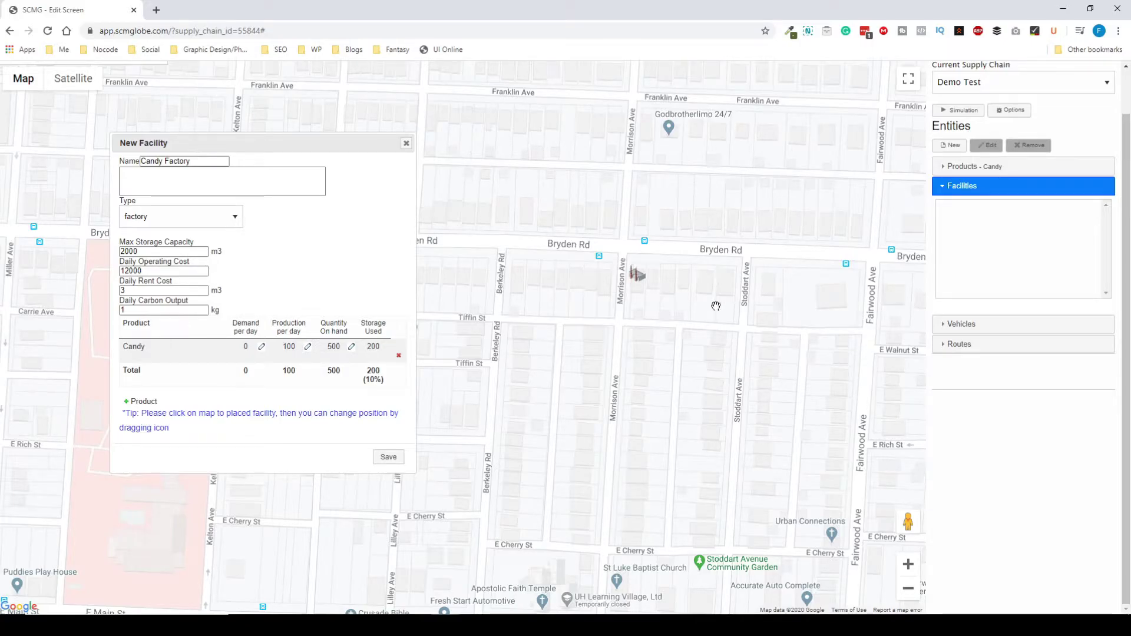
Step: Save Candy Factory there and zoom back out to the whole Columbus area
{"action": "left_click", "coordinate": [389, 458]}
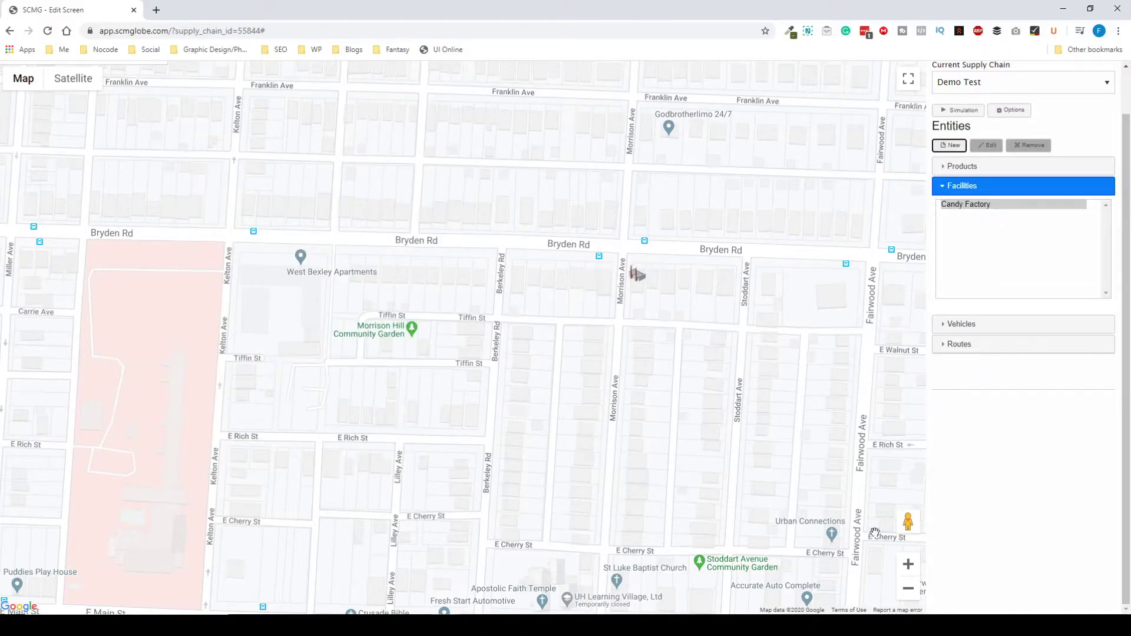
{"action": "left_click", "coordinate": [908, 588]}
{"action": "left_click", "coordinate": [908, 592]}
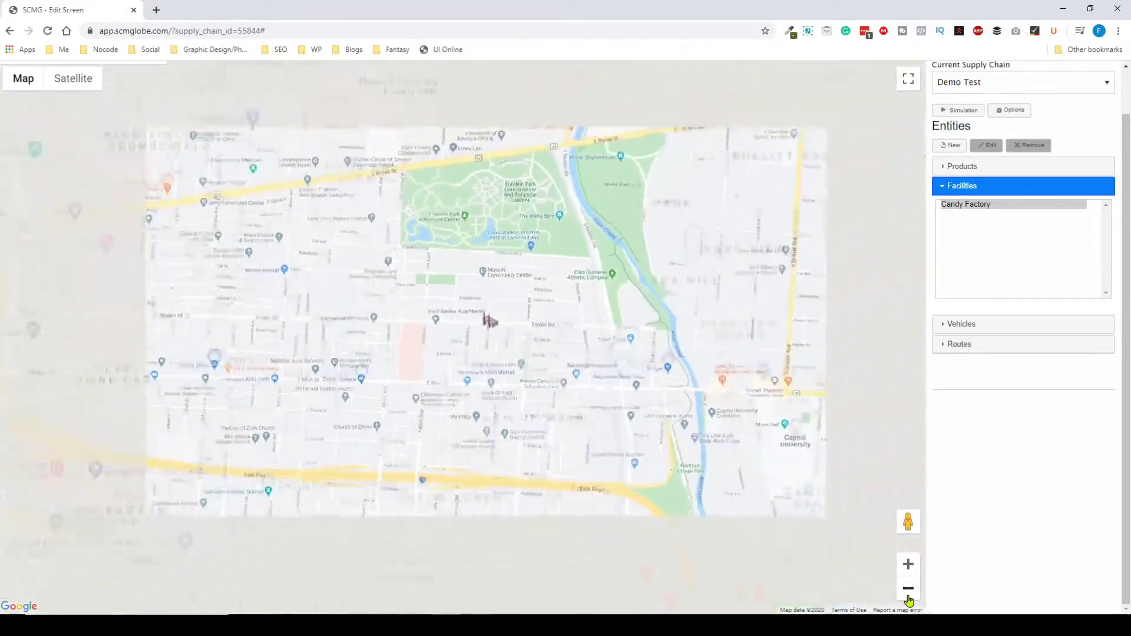
{"action": "left_click", "coordinate": [907, 592]}
{"action": "left_click", "coordinate": [908, 592]}
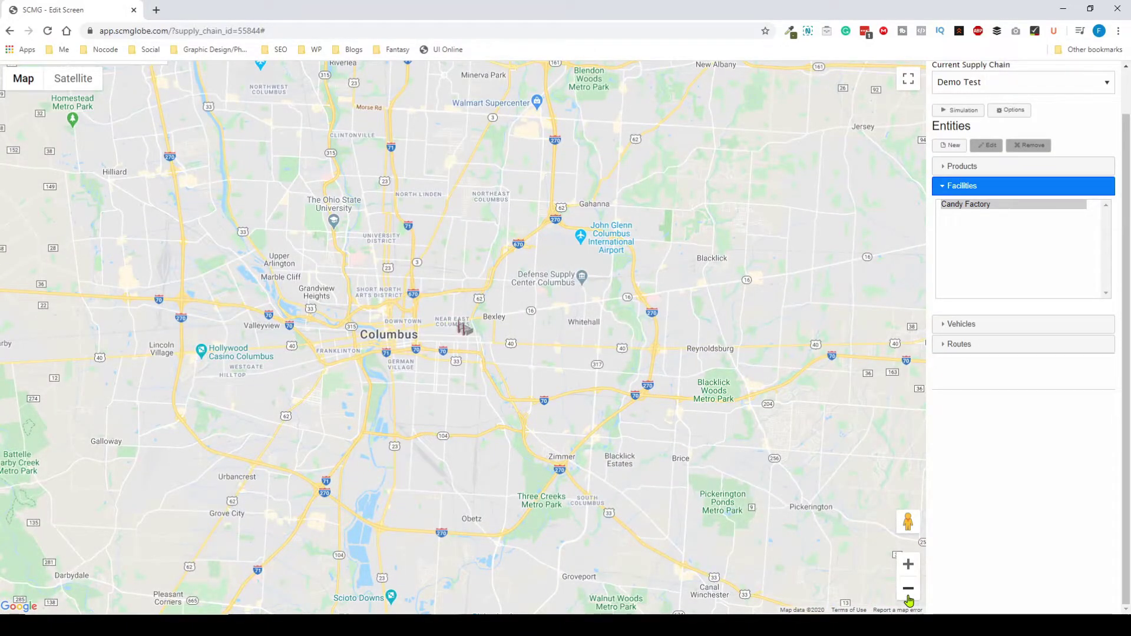
Step: Create a store-type facility named 'Candy Store' with 1000 m3 storage and begin adding a product
{"action": "left_click", "coordinate": [951, 148]}
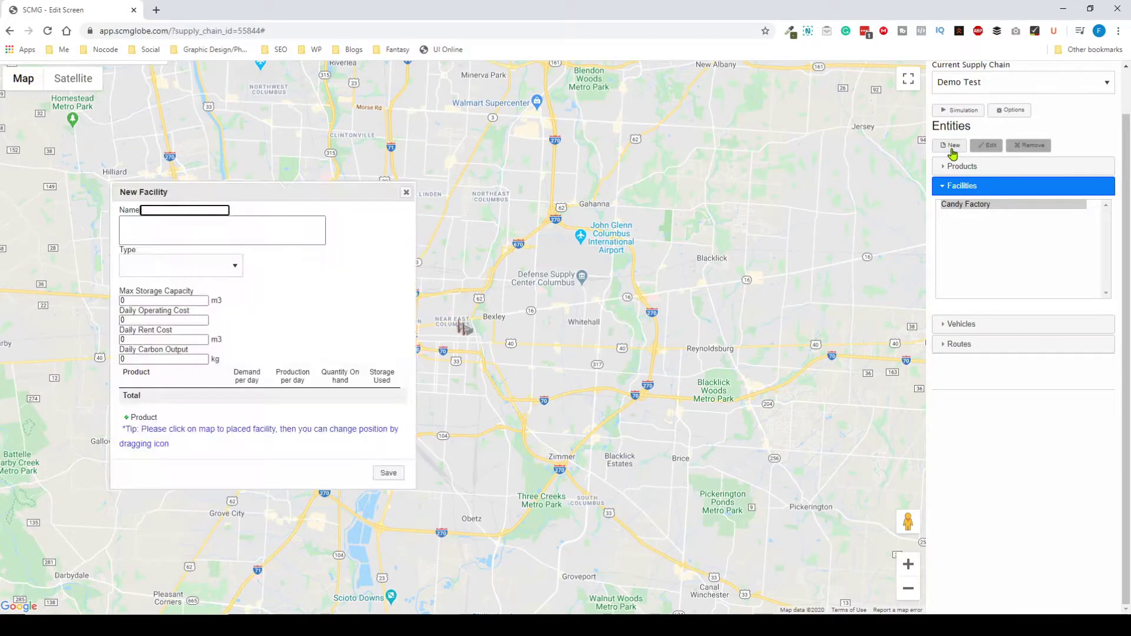
{"action": "left_click", "coordinate": [167, 211]}
{"action": "type", "text": "Create Store"}
{"action": "left_click", "coordinate": [181, 268]}
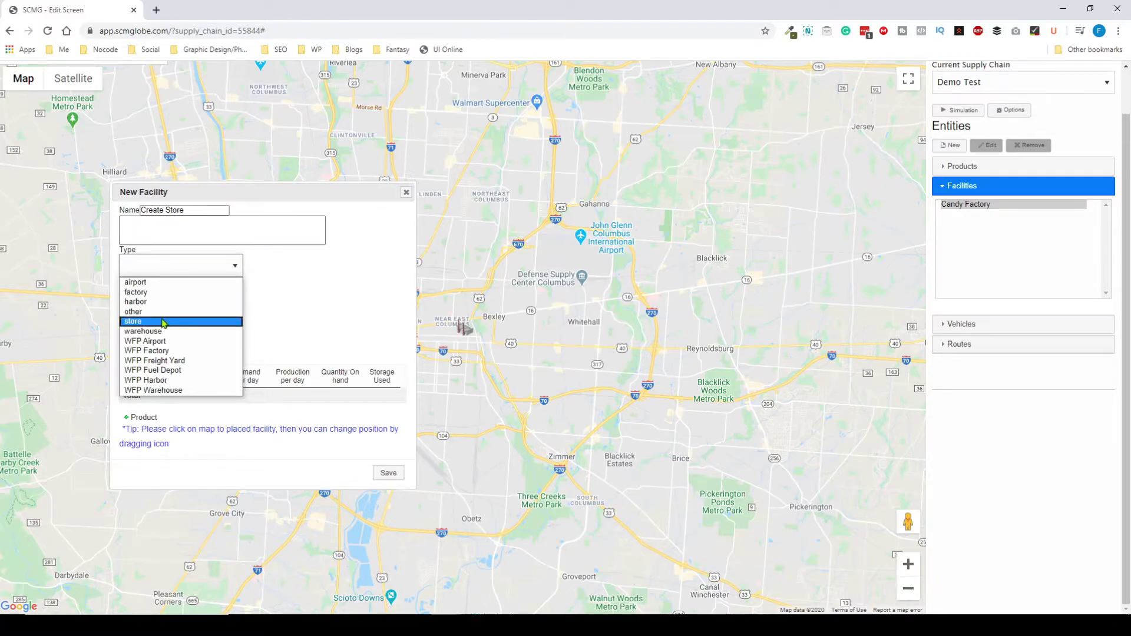
{"action": "left_click", "coordinate": [164, 322]}
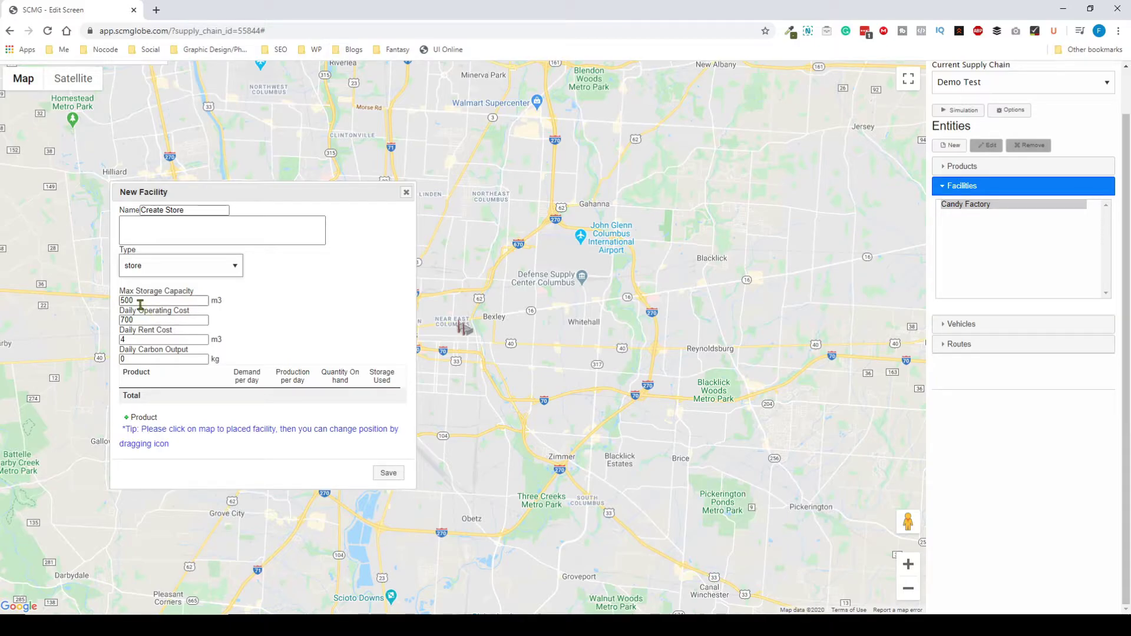
{"action": "left_click_drag", "start_coordinate": [124, 301], "coordinate": [120, 300]}
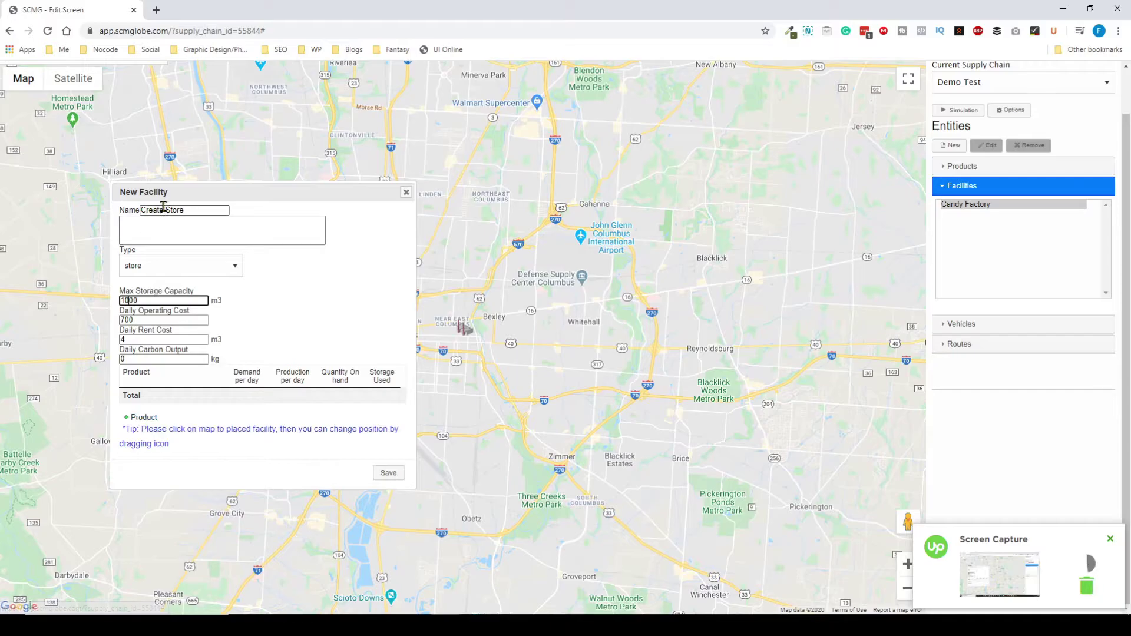
{"action": "left_click_drag", "start_coordinate": [168, 210], "coordinate": [141, 210]}
{"action": "type", "text": "Candy"}
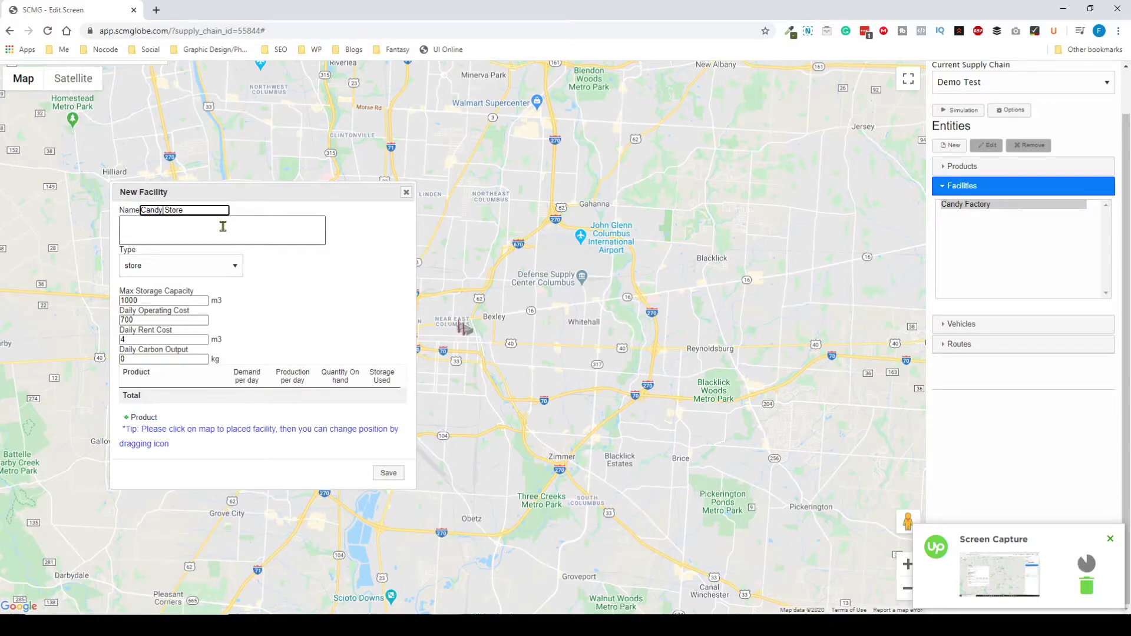
{"action": "left_click", "coordinate": [152, 419]}
{"action": "left_click_drag", "start_coordinate": [91, 279], "coordinate": [553, 261]}
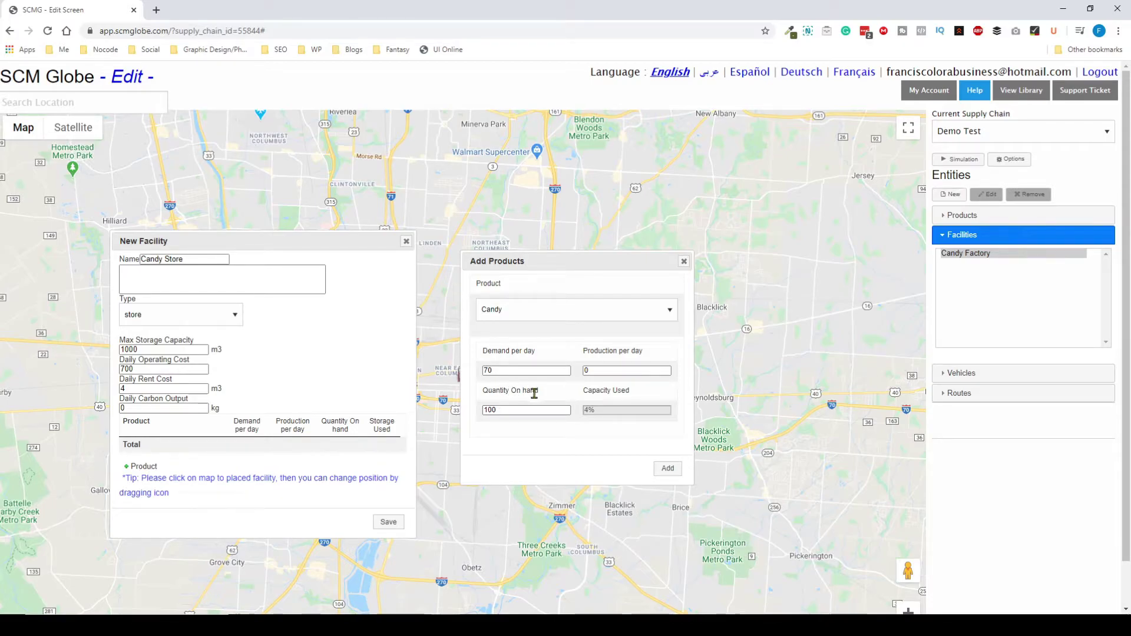
Step: Add Candy to Candy Store at demand 70 per day with 500 on hand
{"action": "left_click", "coordinate": [487, 370]}
{"action": "double_click", "coordinate": [485, 370]}
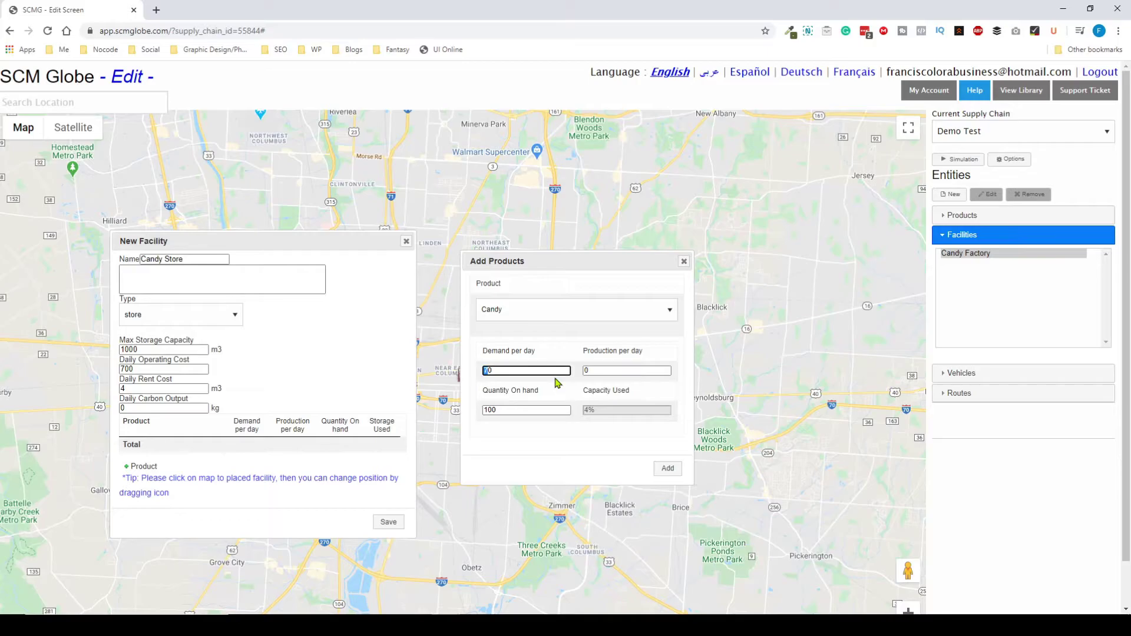
{"action": "double_click", "coordinate": [487, 409]}
{"action": "type", "text": "500"}
{"action": "left_click", "coordinate": [669, 470]}
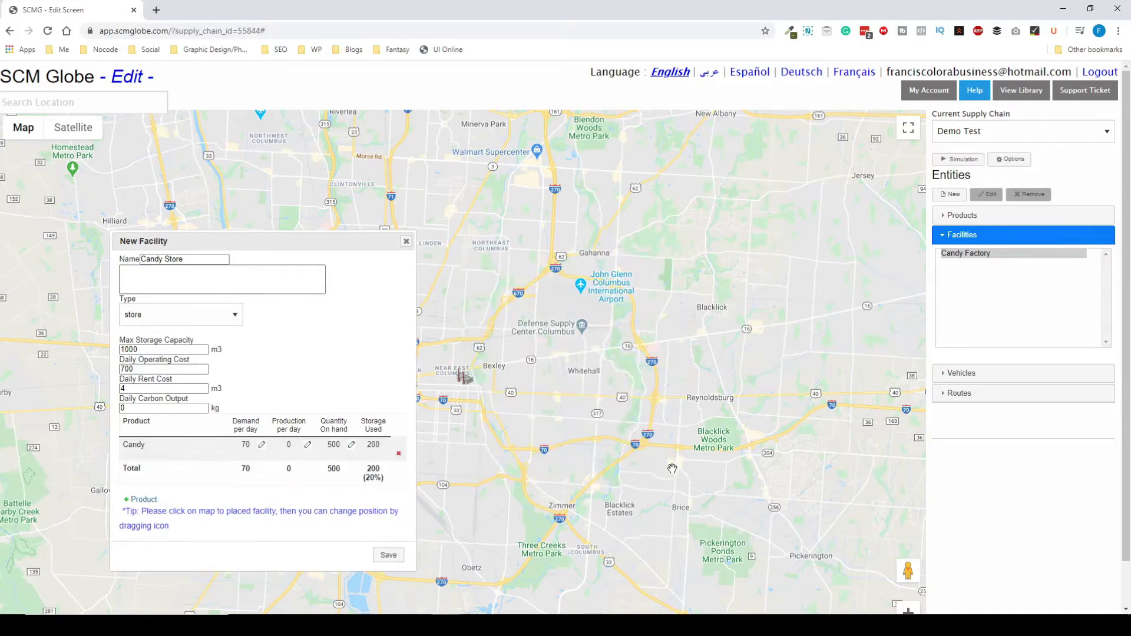
Step: Place Candy Store on the map near Blacklick and save it
{"action": "left_click", "coordinate": [389, 556]}
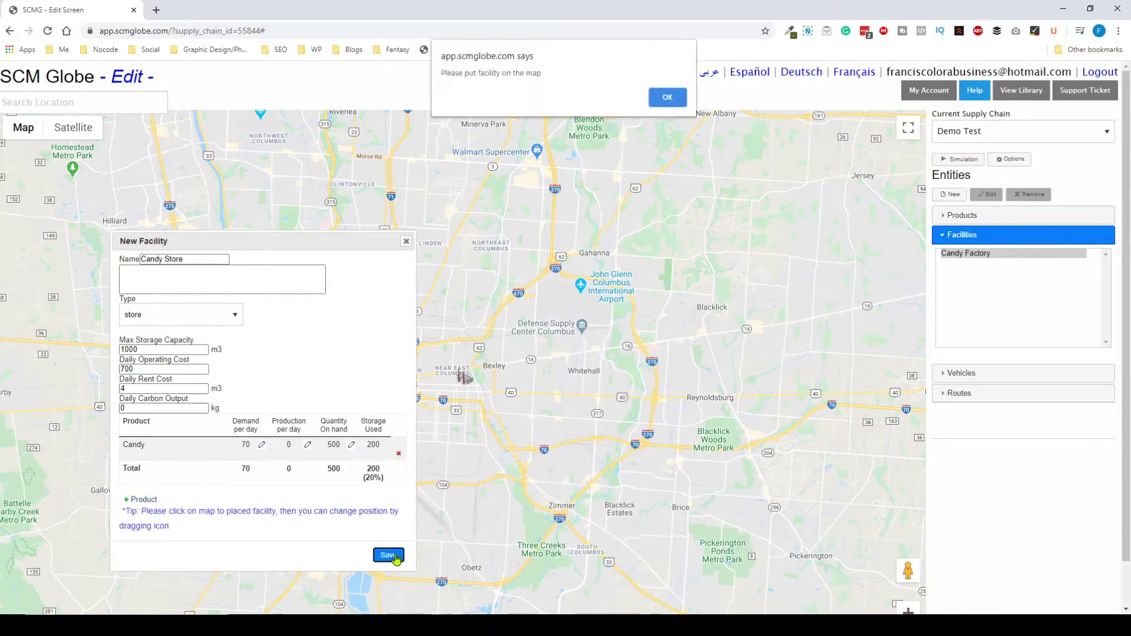
{"action": "left_click", "coordinate": [668, 99]}
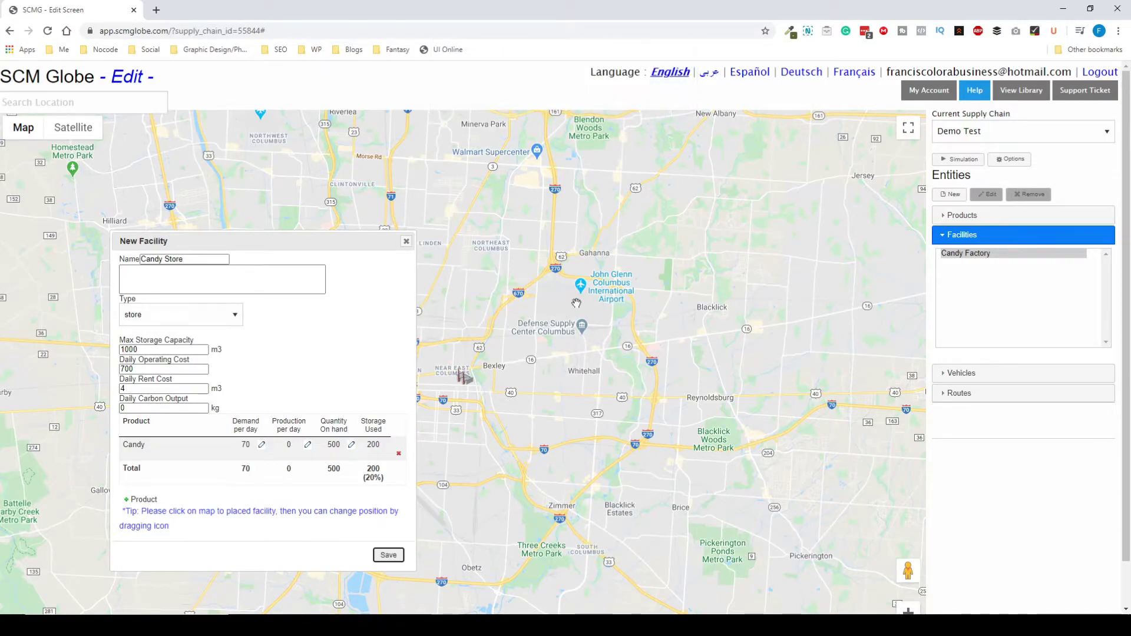
{"action": "left_click", "coordinate": [712, 309]}
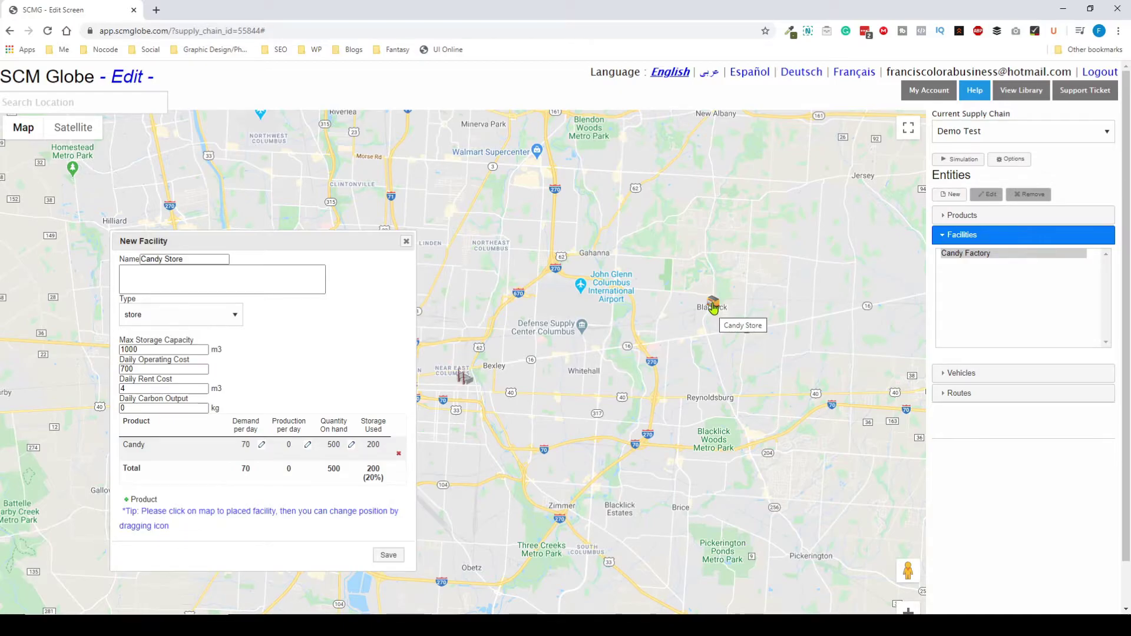
{"action": "left_click", "coordinate": [392, 557]}
{"action": "scroll", "coordinate": [715, 302], "scroll_direction": "up", "scroll_amount": 1}
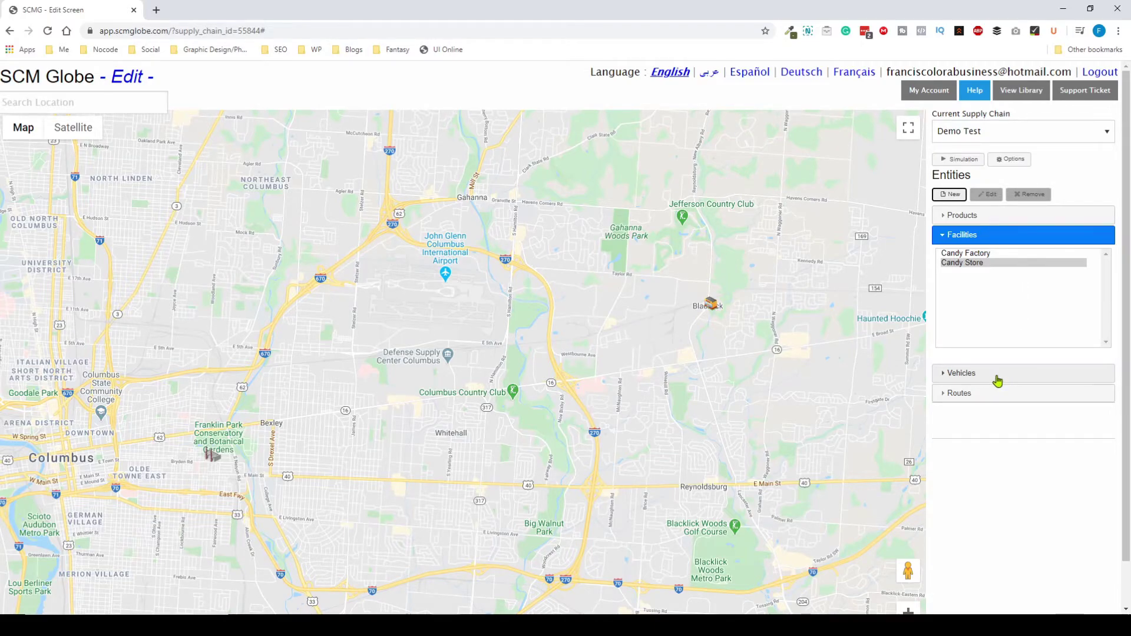
Step: Start a new vehicle 'Truck 1' from Candy Factory, ready to pick its type
{"action": "left_click", "coordinate": [985, 254]}
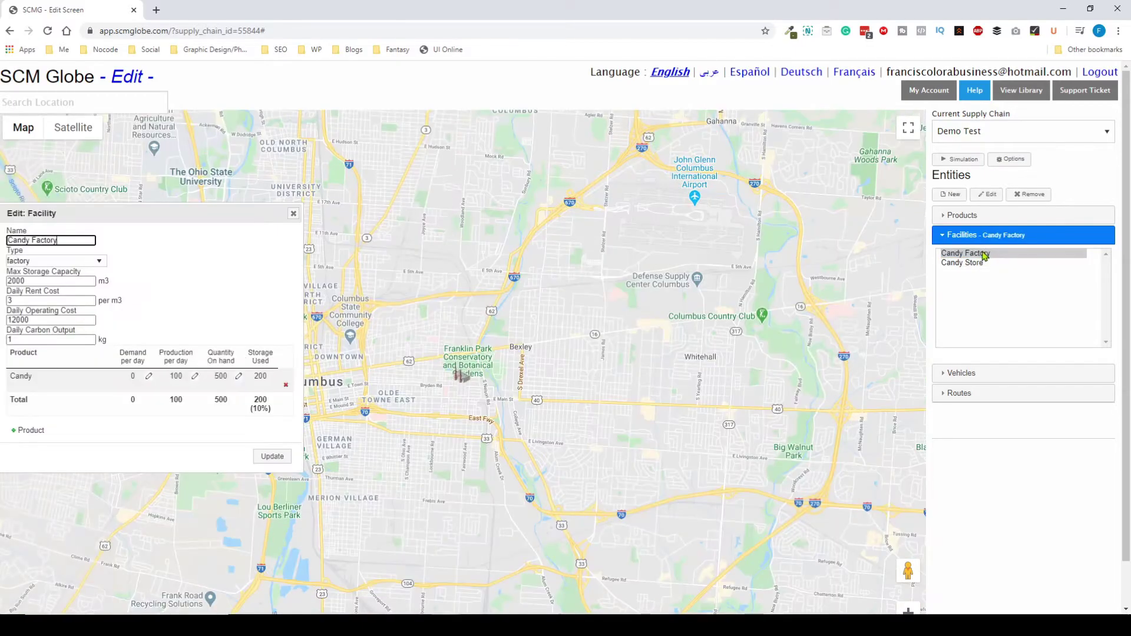
{"action": "left_click", "coordinate": [995, 377]}
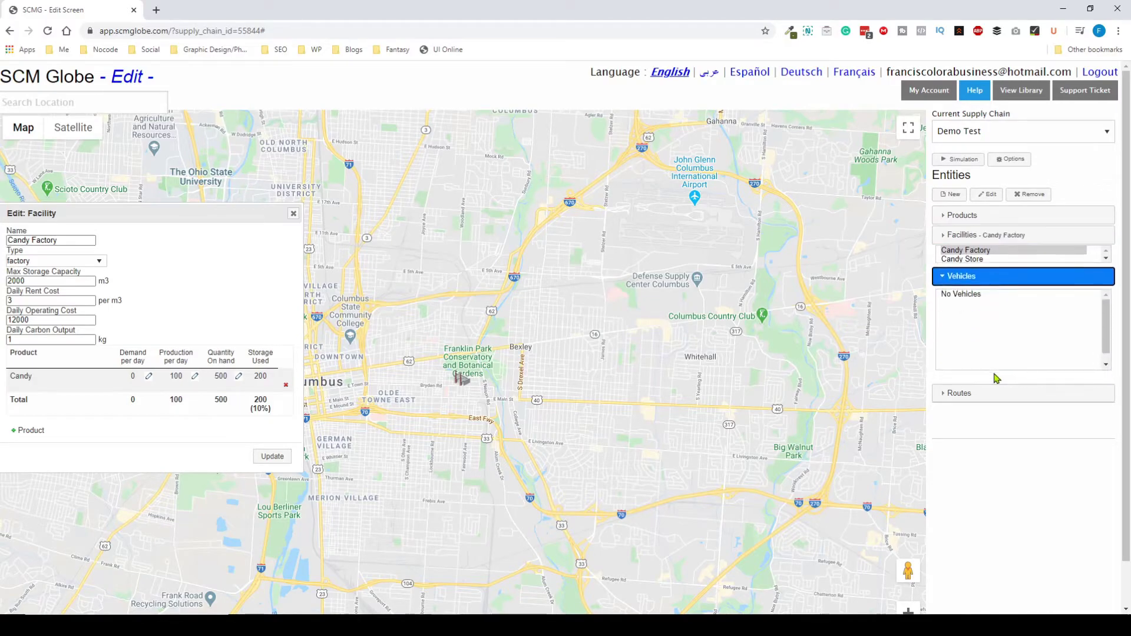
{"action": "left_click", "coordinate": [949, 195]}
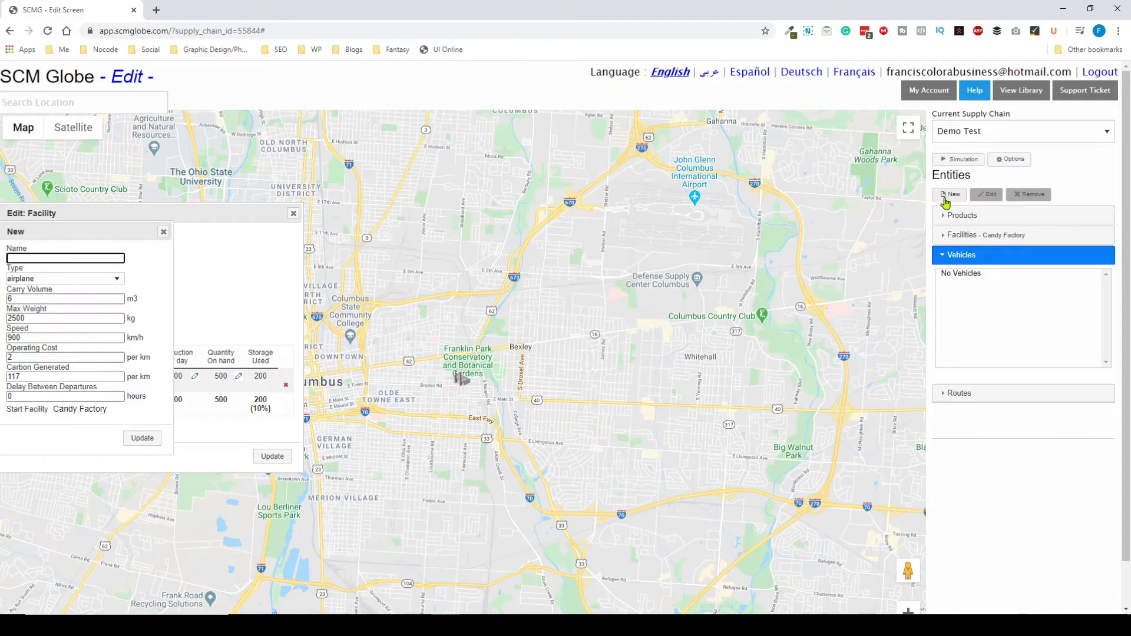
{"action": "left_click_drag", "start_coordinate": [83, 231], "coordinate": [494, 236]}
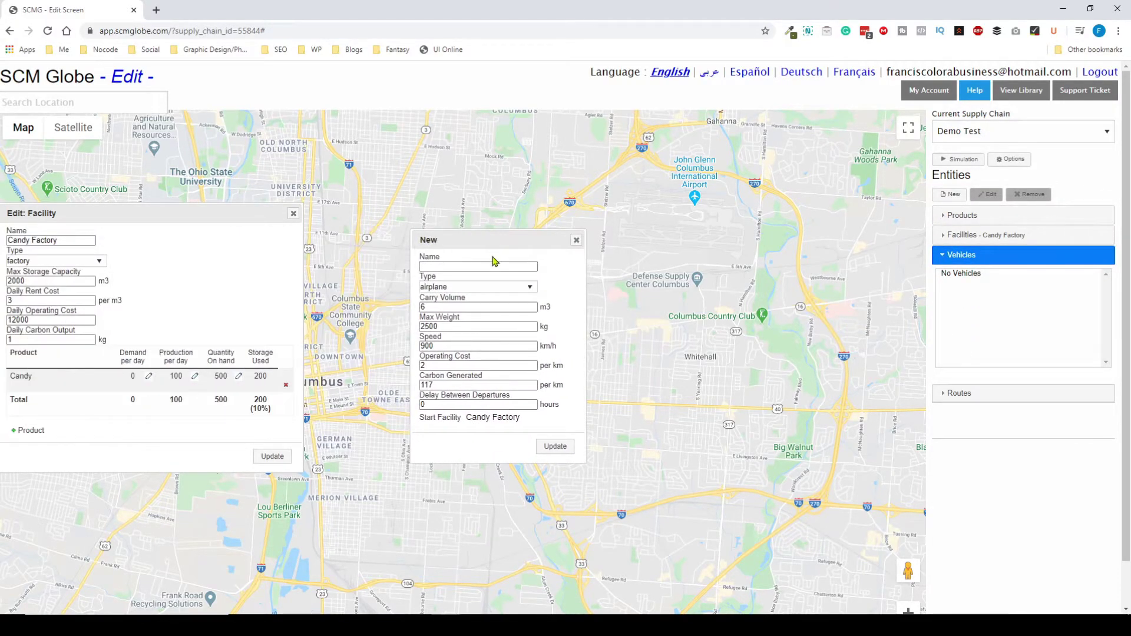
{"action": "left_click", "coordinate": [475, 267]}
{"action": "left_click", "coordinate": [475, 267]}
{"action": "type", "text": "Truck 1"}
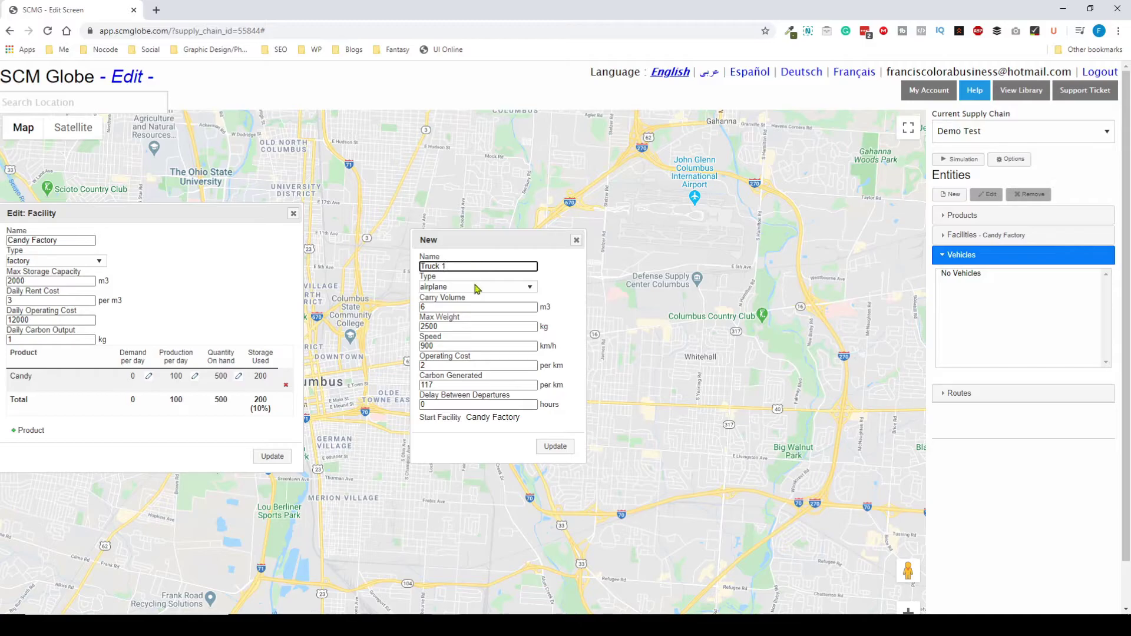
{"action": "left_click", "coordinate": [477, 288]}
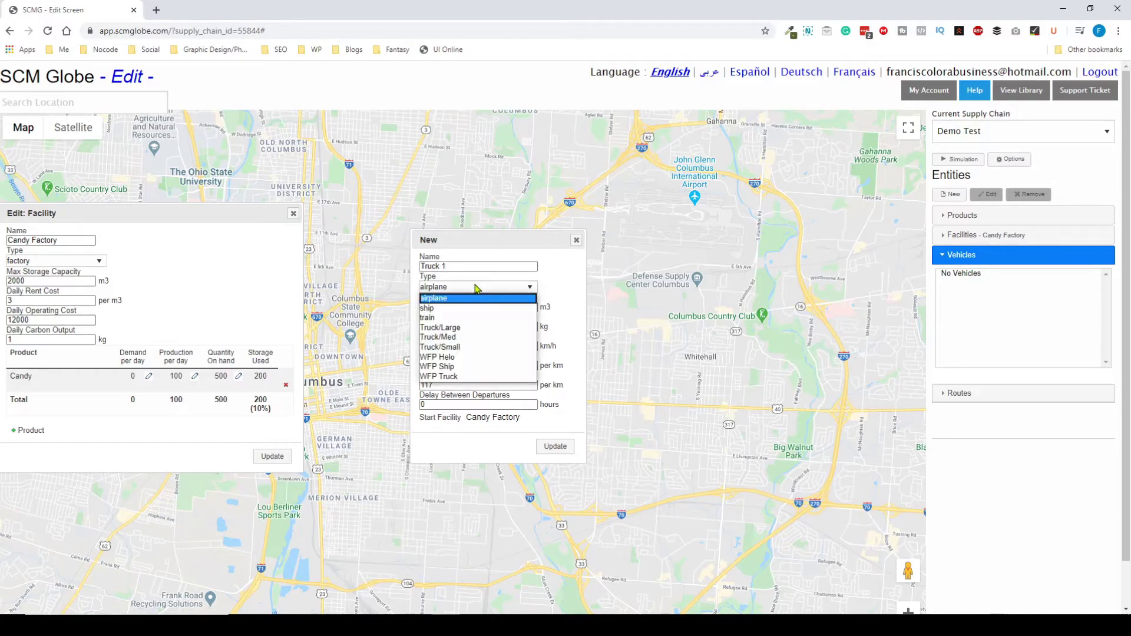
Step: Make Truck 1 a Truck/Small with a 24-hour delay between departures and save it
{"action": "left_click", "coordinate": [474, 349]}
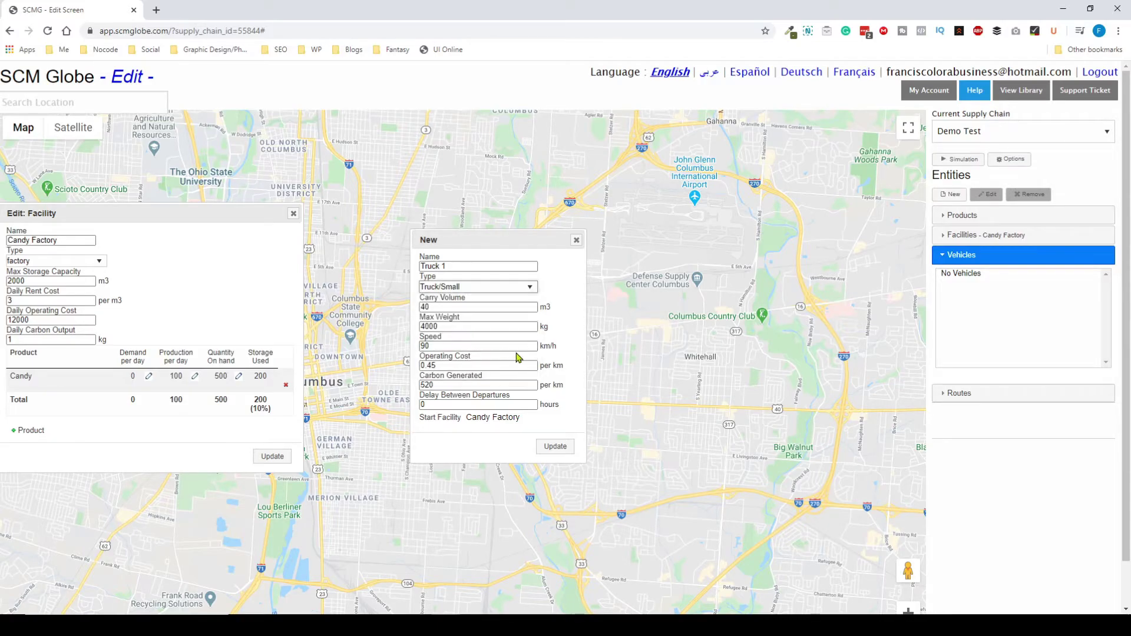
{"action": "double_click", "coordinate": [433, 403]}
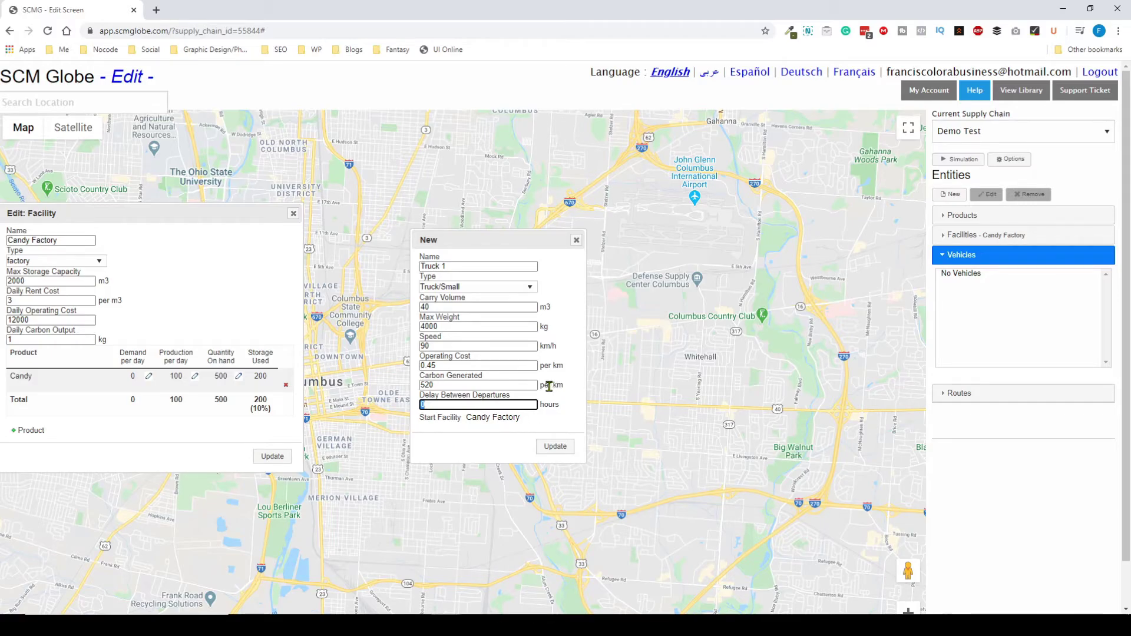
{"action": "type", "text": "24"}
{"action": "double_click", "coordinate": [441, 405]}
{"action": "type", "text": "12"}
{"action": "double_click", "coordinate": [487, 405]}
{"action": "type", "text": "24"}
{"action": "left_click", "coordinate": [560, 448]}
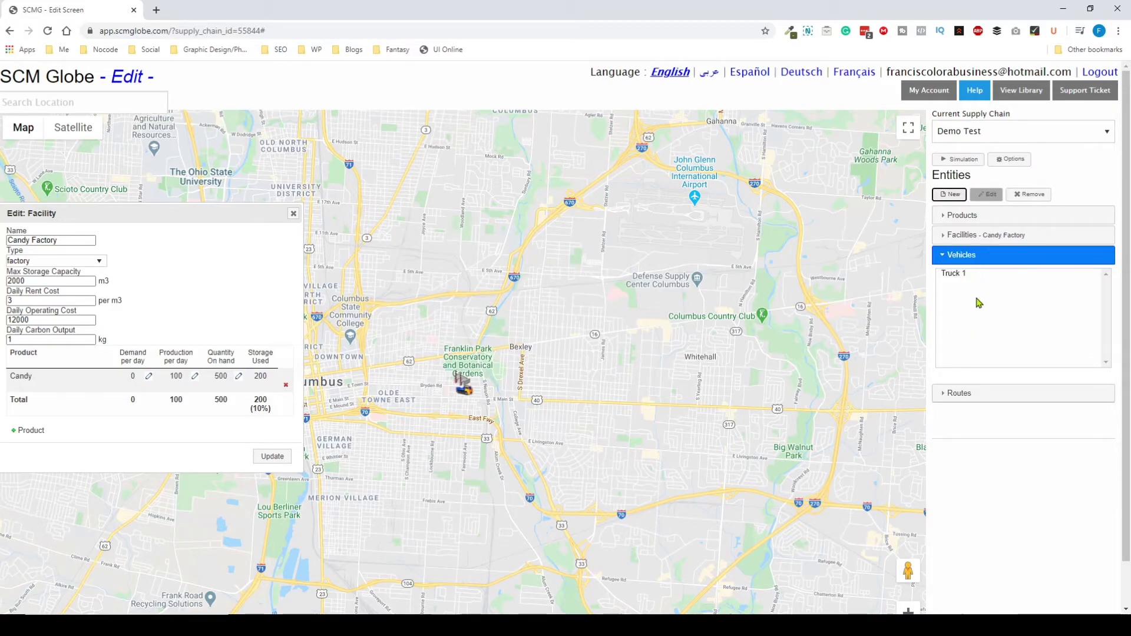
Step: Start a new route from Truck 1's Routes section, arranging the forms so they don't overlap
{"action": "left_click", "coordinate": [962, 274]}
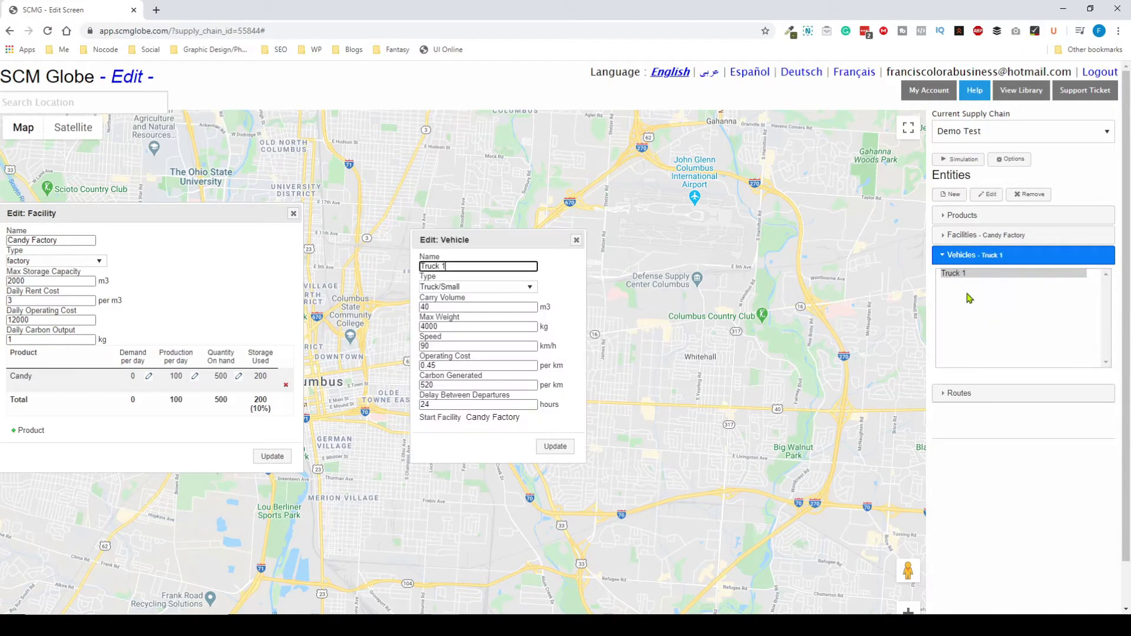
{"action": "left_click", "coordinate": [975, 394]}
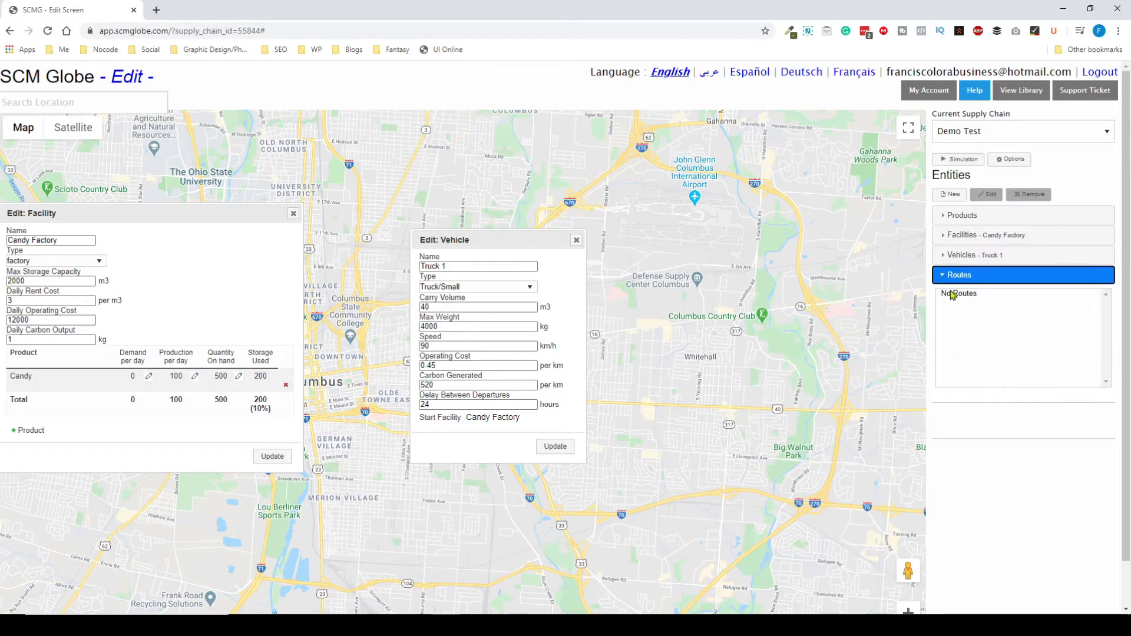
{"action": "left_click", "coordinate": [950, 193]}
{"action": "left_click_drag", "start_coordinate": [191, 247], "coordinate": [777, 277]}
{"action": "left_click_drag", "start_coordinate": [472, 239], "coordinate": [404, 233]}
{"action": "left_click_drag", "start_coordinate": [646, 280], "coordinate": [592, 264]}
Step: Name the route 'Candy Factory to Store', add Candy Store as its stop, and save it
{"action": "left_click", "coordinate": [598, 279]}
{"action": "type", "text": "Can"}
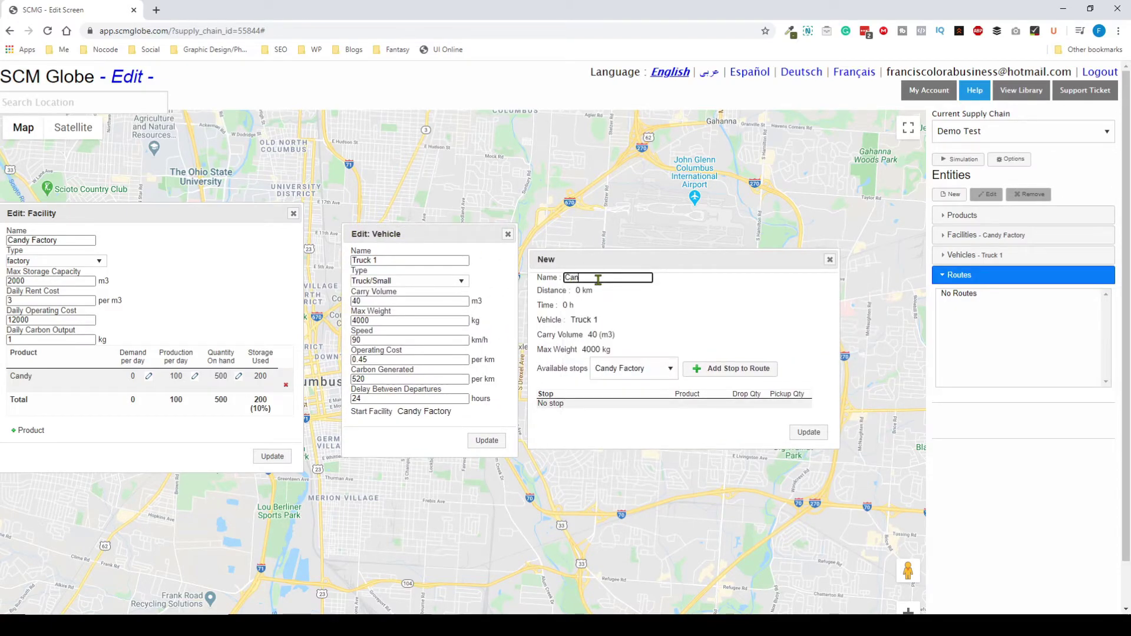
{"action": "type", "text": "dy Factory to Store"}
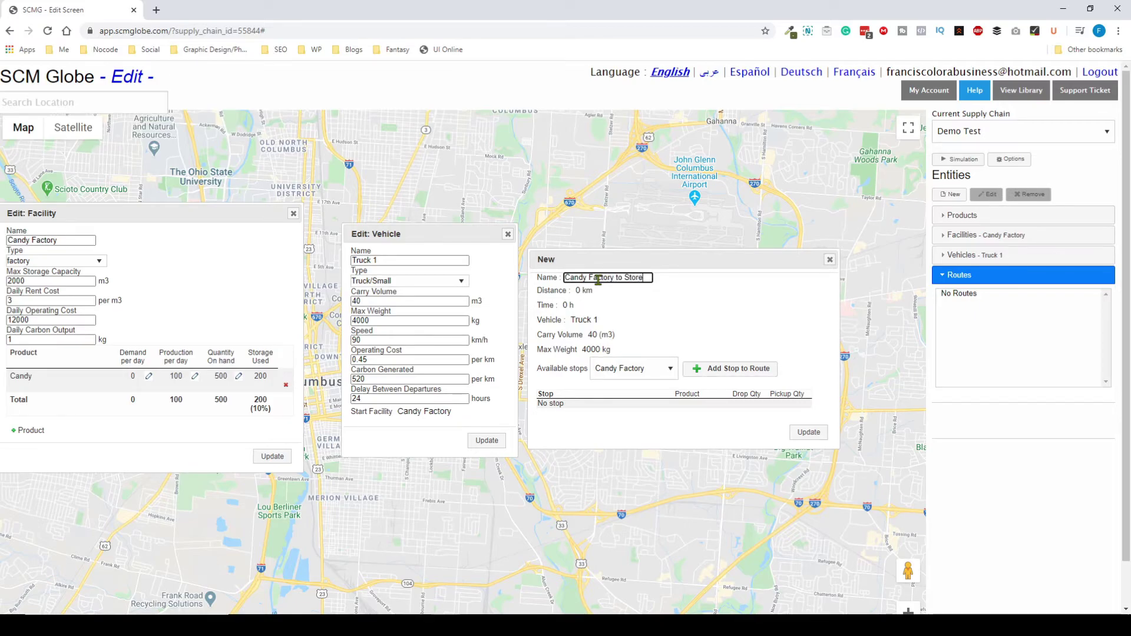
{"action": "left_click", "coordinate": [649, 376]}
{"action": "left_click", "coordinate": [644, 390]}
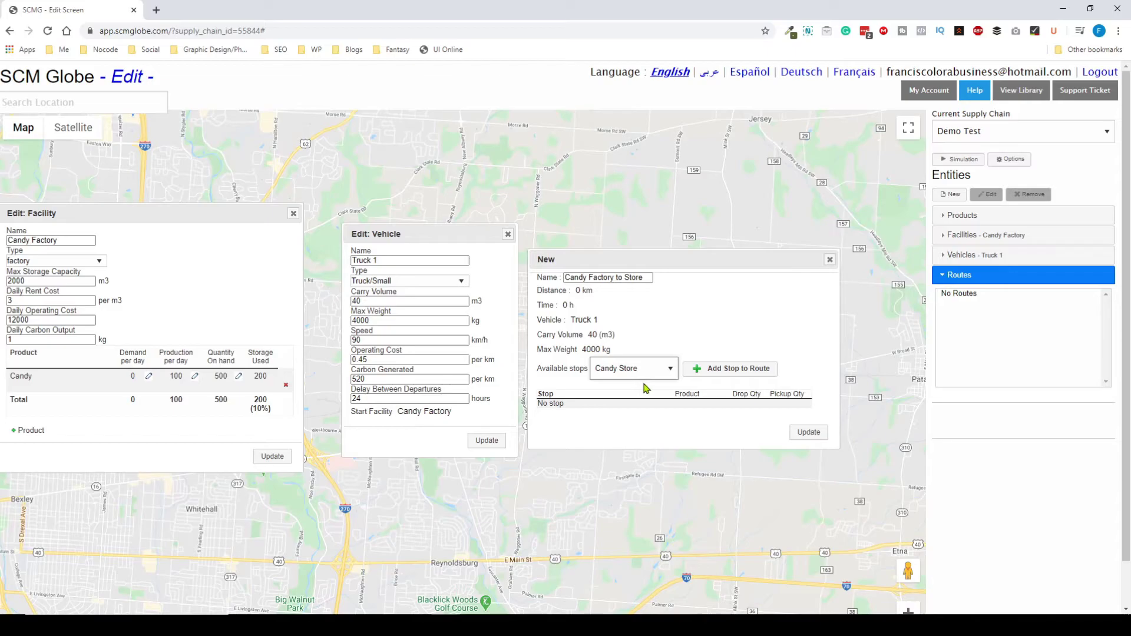
{"action": "left_click", "coordinate": [715, 369]}
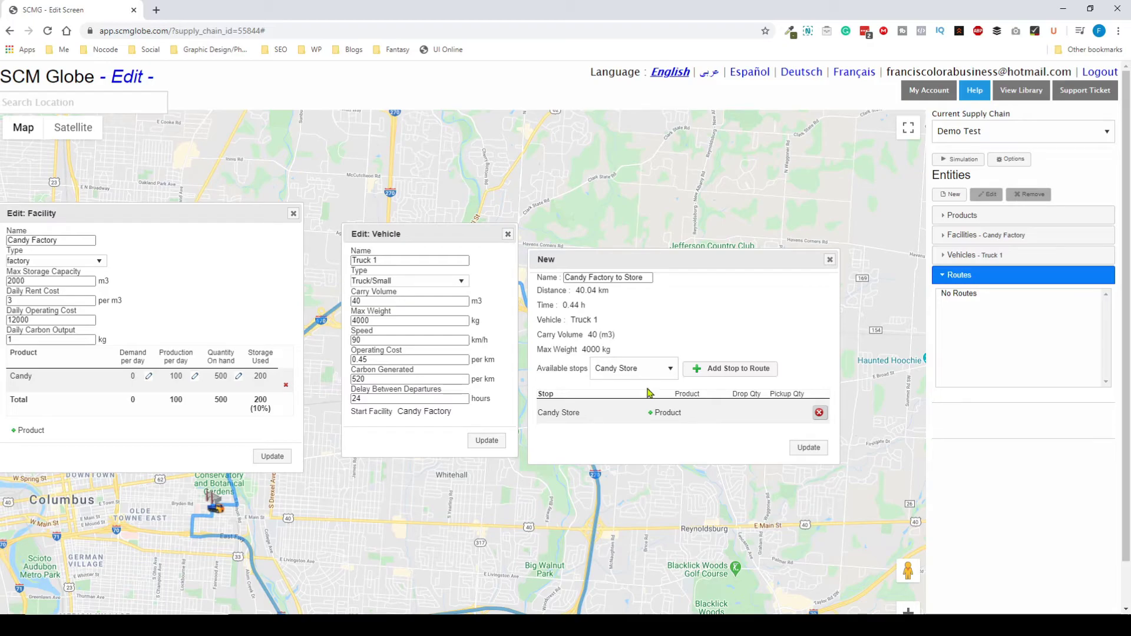
{"action": "left_click", "coordinate": [816, 450]}
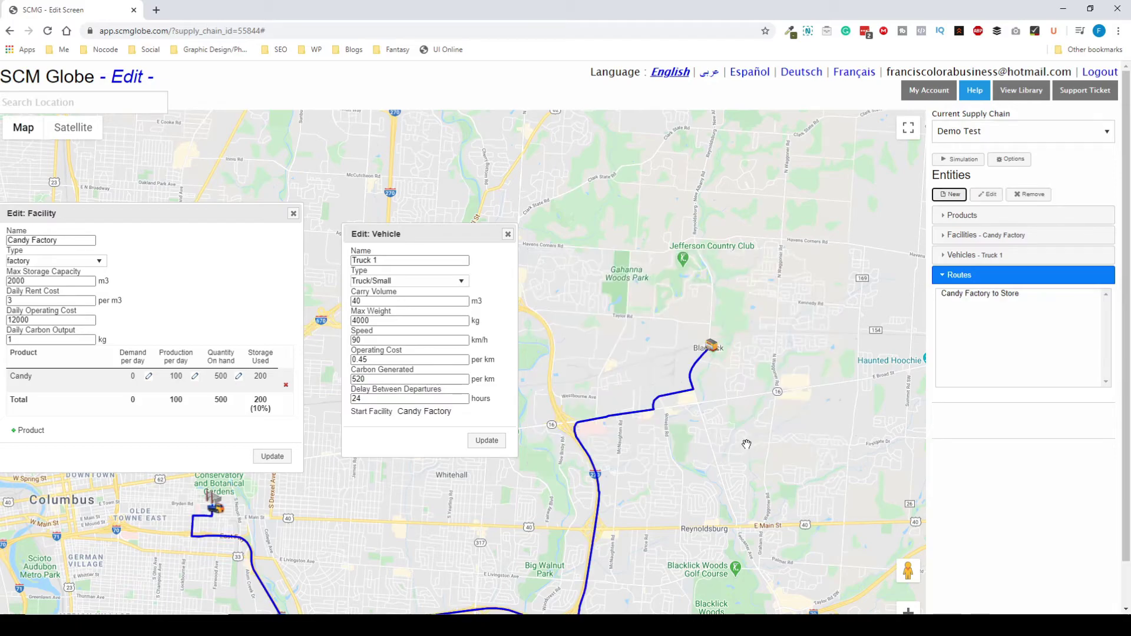
Step: Close the Truck 1 and Candy Factory edit panels to reveal the map with the drawn route
{"action": "left_click", "coordinate": [507, 233]}
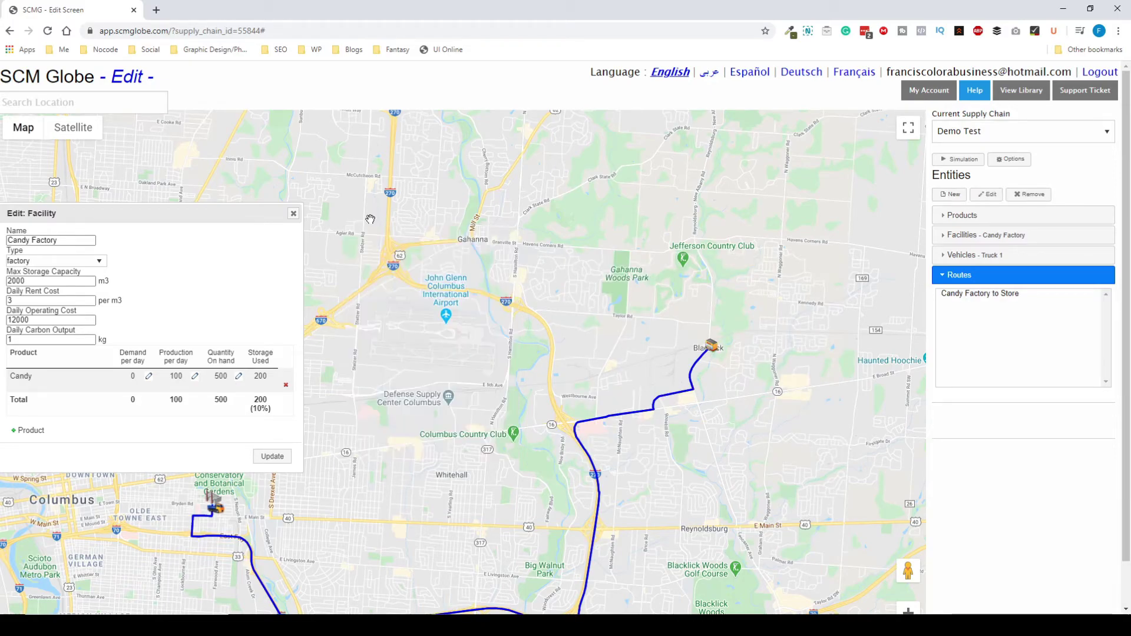
{"action": "left_click", "coordinate": [293, 213]}
{"action": "scroll", "coordinate": [462, 276], "scroll_direction": "down", "scroll_amount": 1}
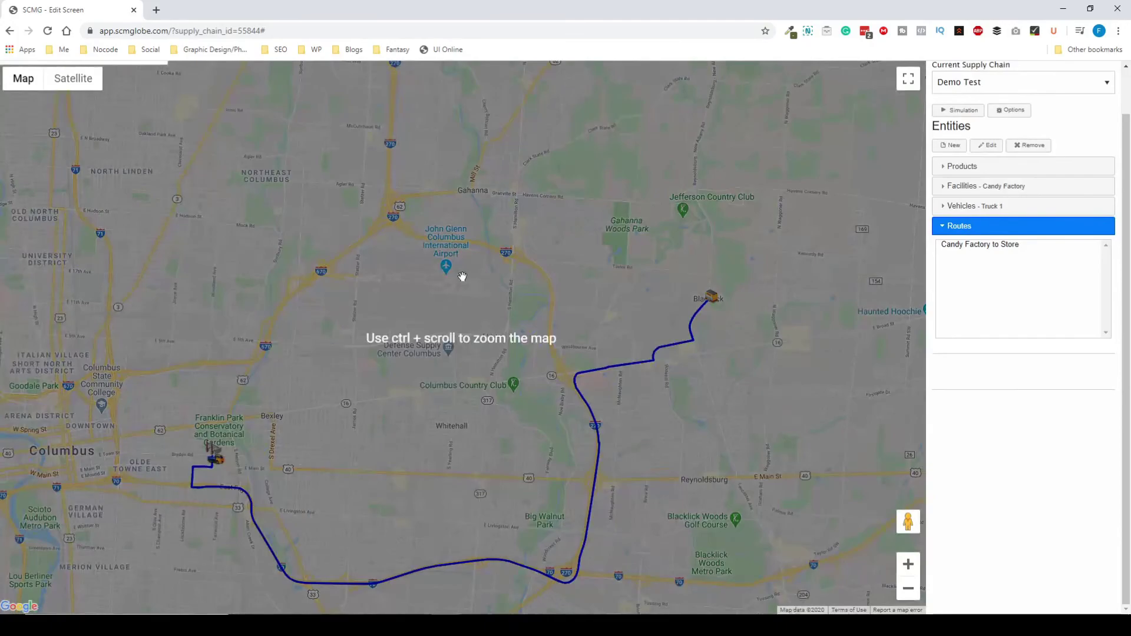